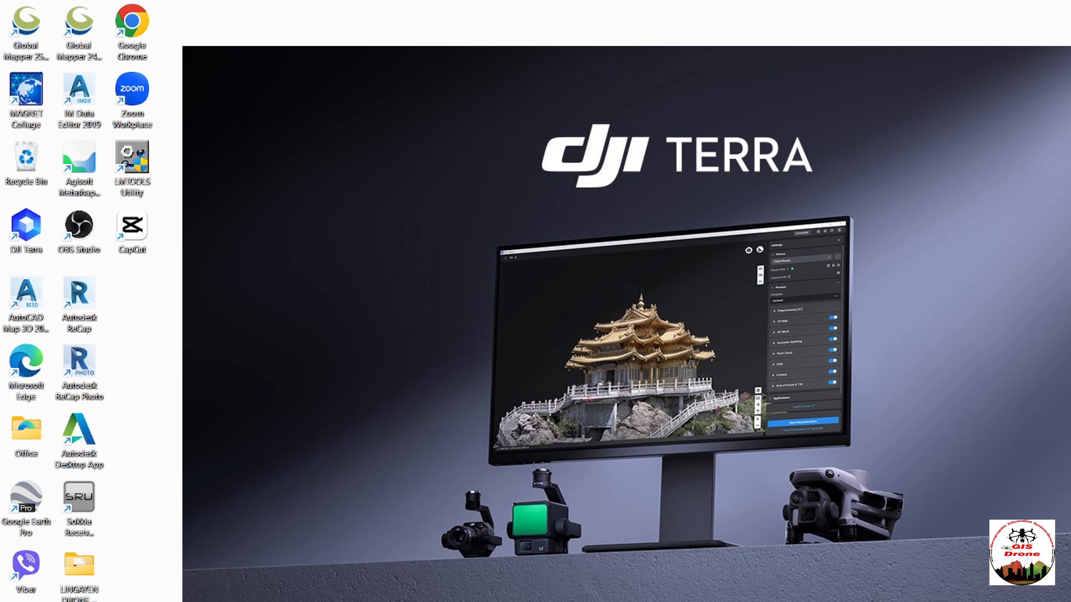
# - Open DJI Terra and start a new LiDAR Point Cloud reconstruction project
pyautogui.doubleClick(28, 244)
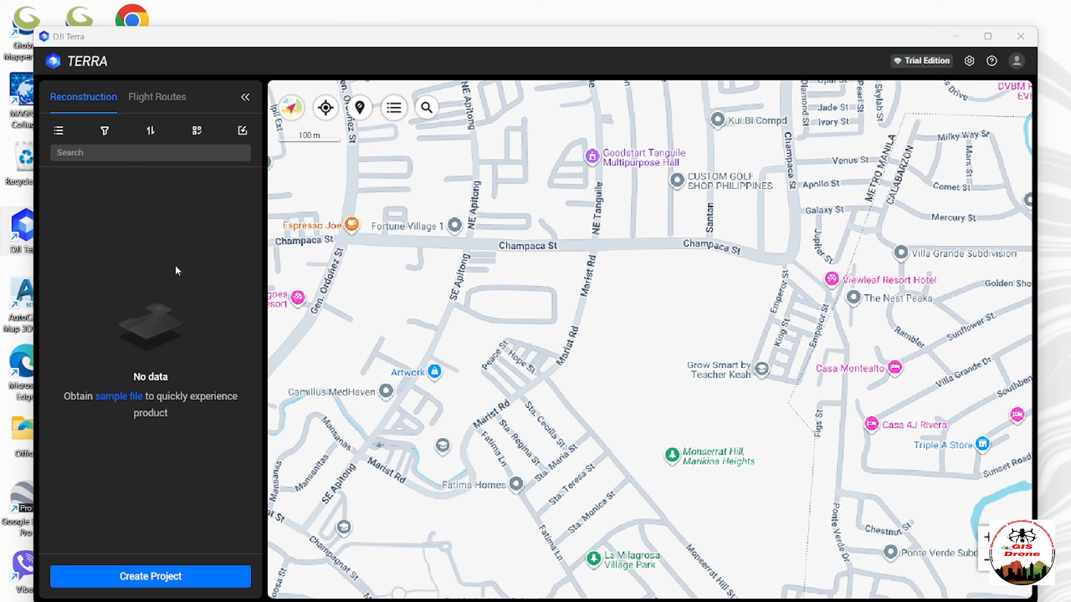
pyautogui.click(170, 580)
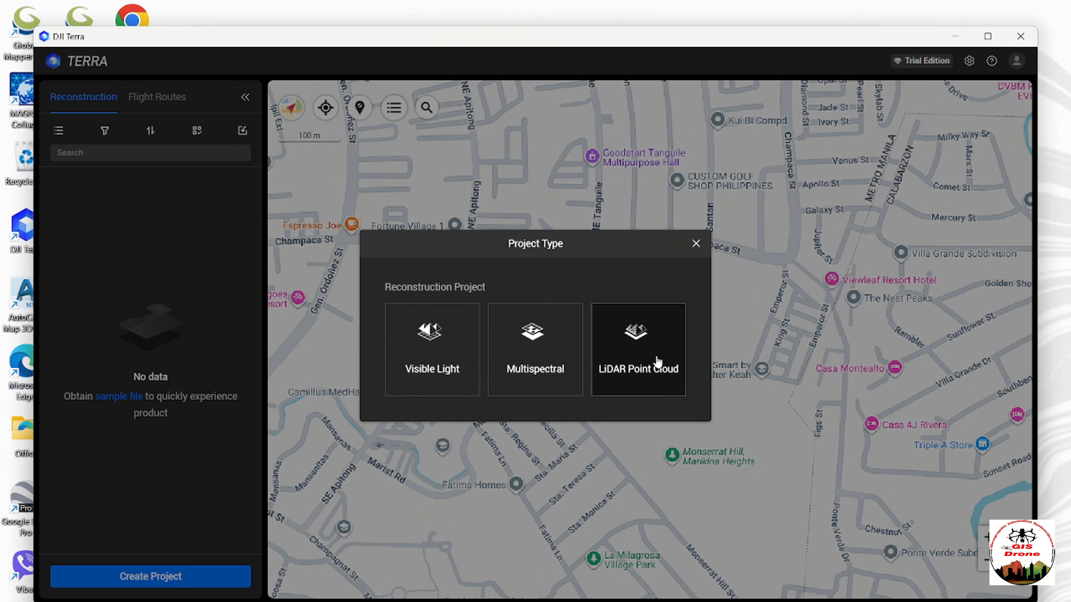
pyautogui.click(638, 352)
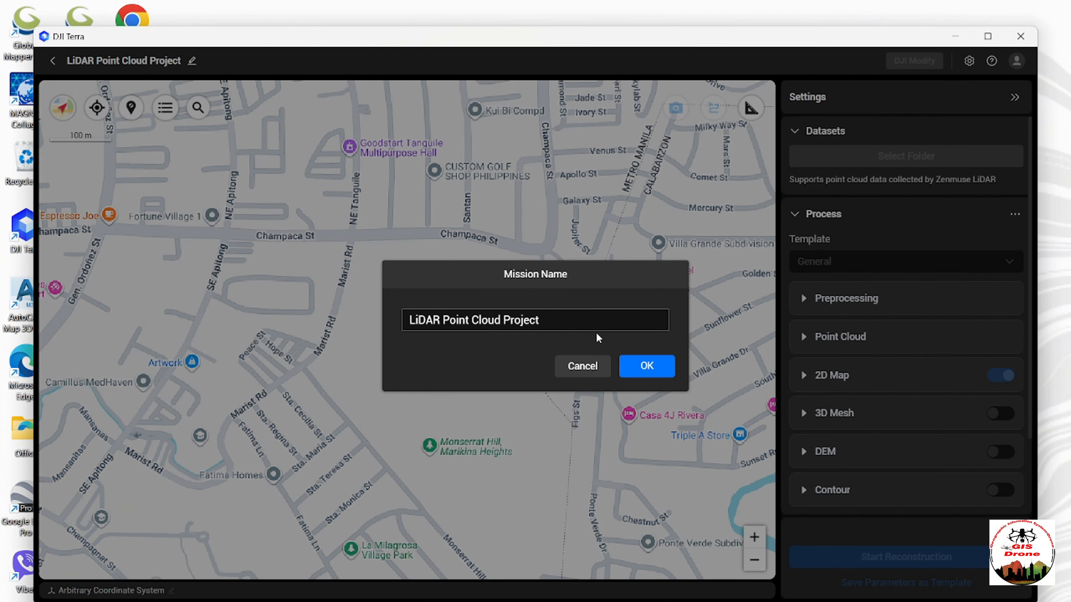
# - Name the mission SAMPLE and confirm its creation
pyautogui.moveTo(557, 320); pyautogui.dragTo(228, 298)
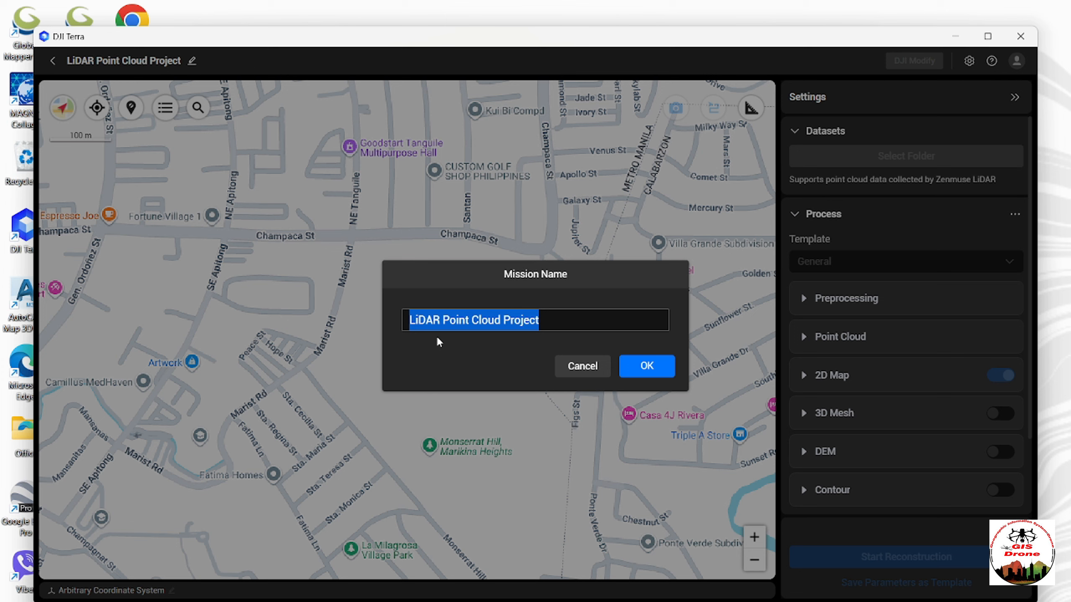
pyautogui.write('sa')
pyautogui.press('BackSpace')
pyautogui.press('BackSpace')
pyautogui.press('capslock')
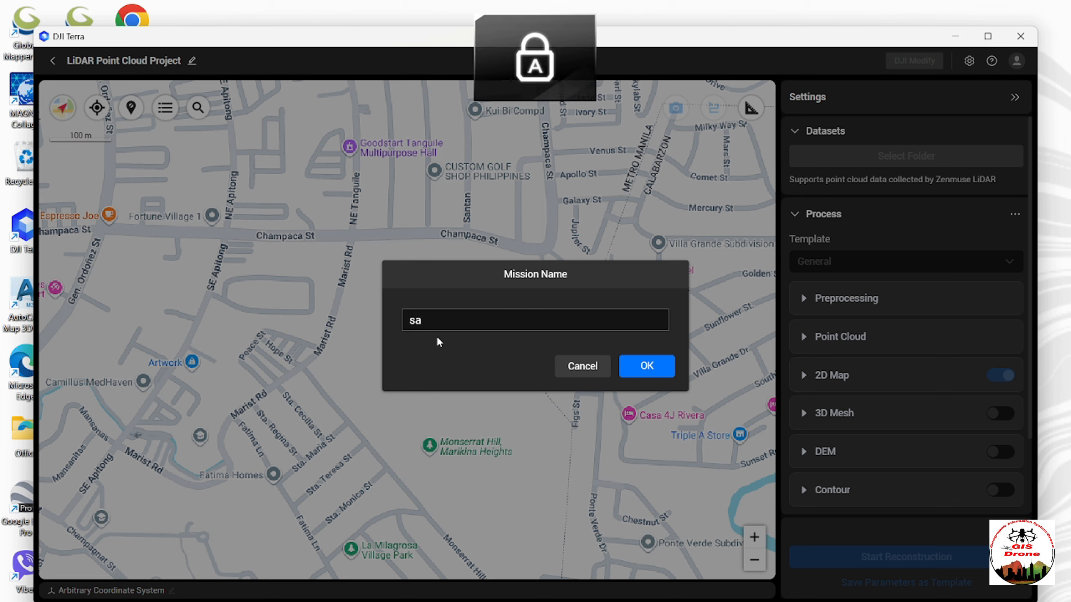
pyautogui.write('AMPLE')
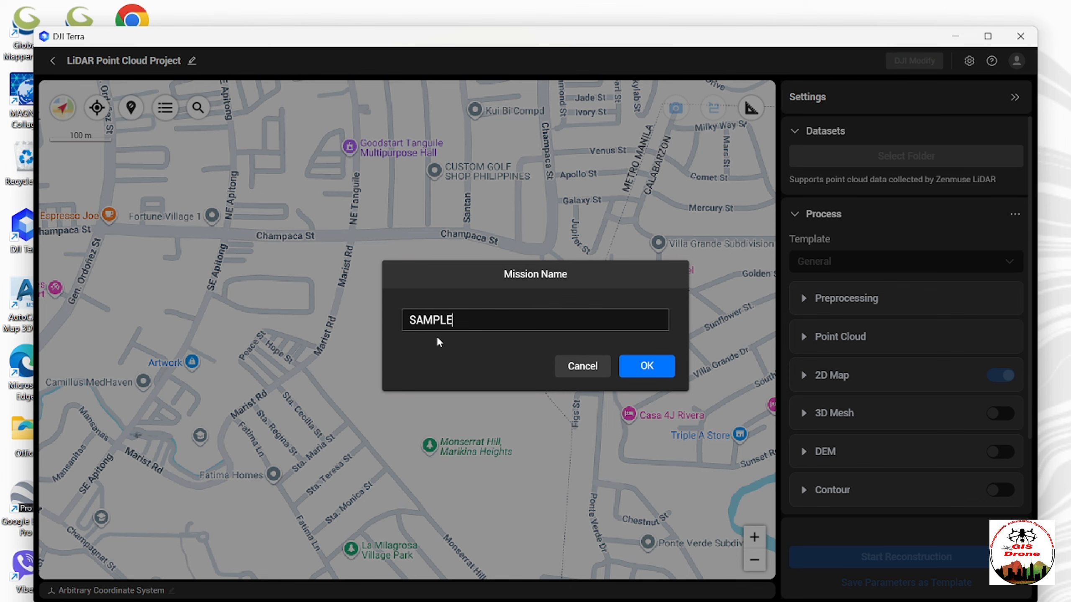
pyautogui.press('Return')
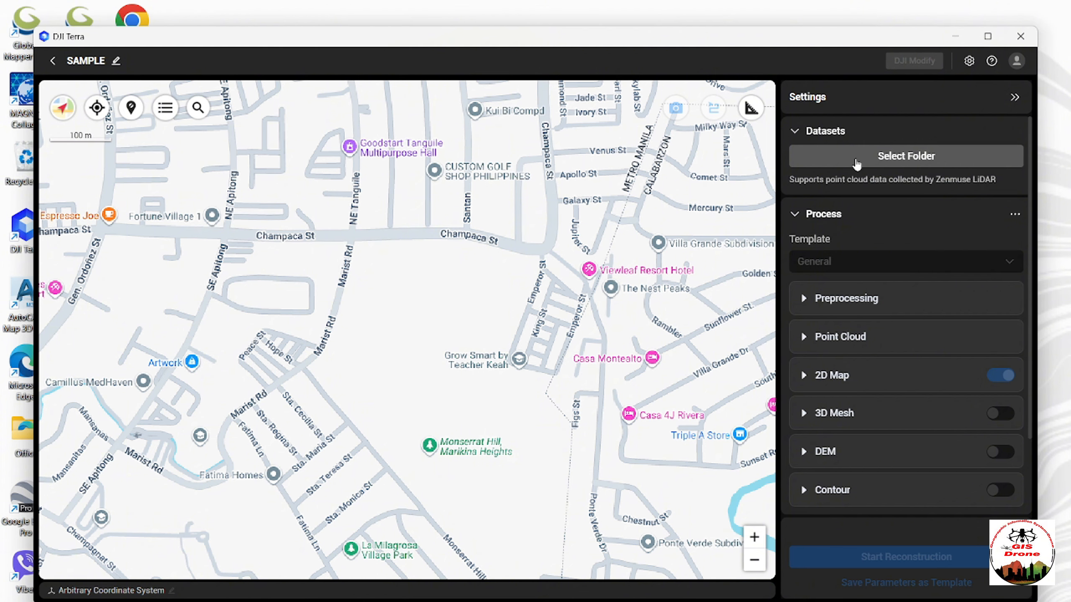
pyautogui.click(856, 164)
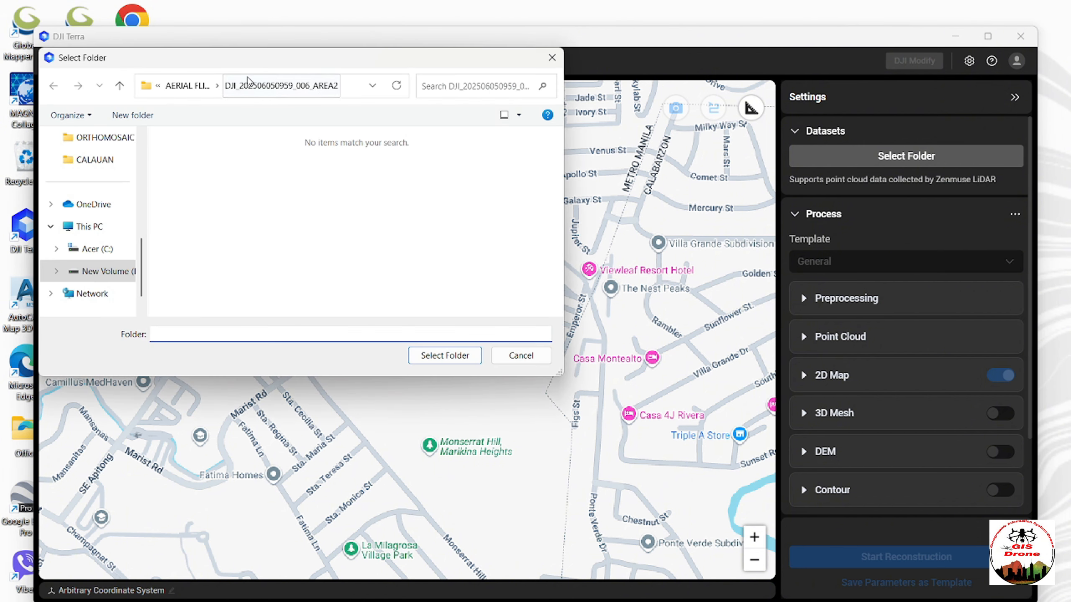
pyautogui.scroll(-1, 51, 232)
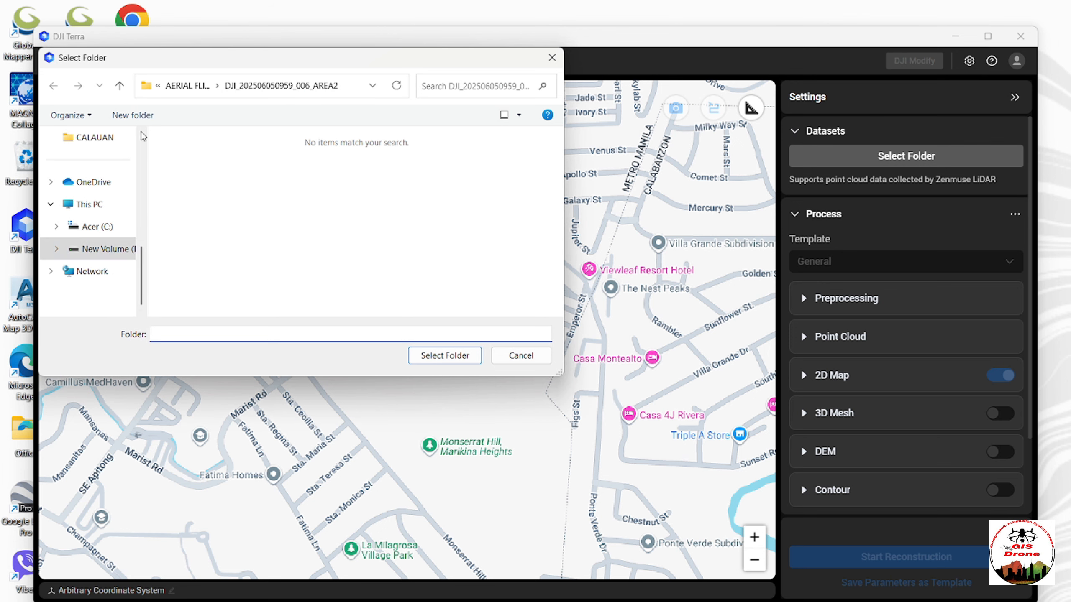
pyautogui.click(108, 248)
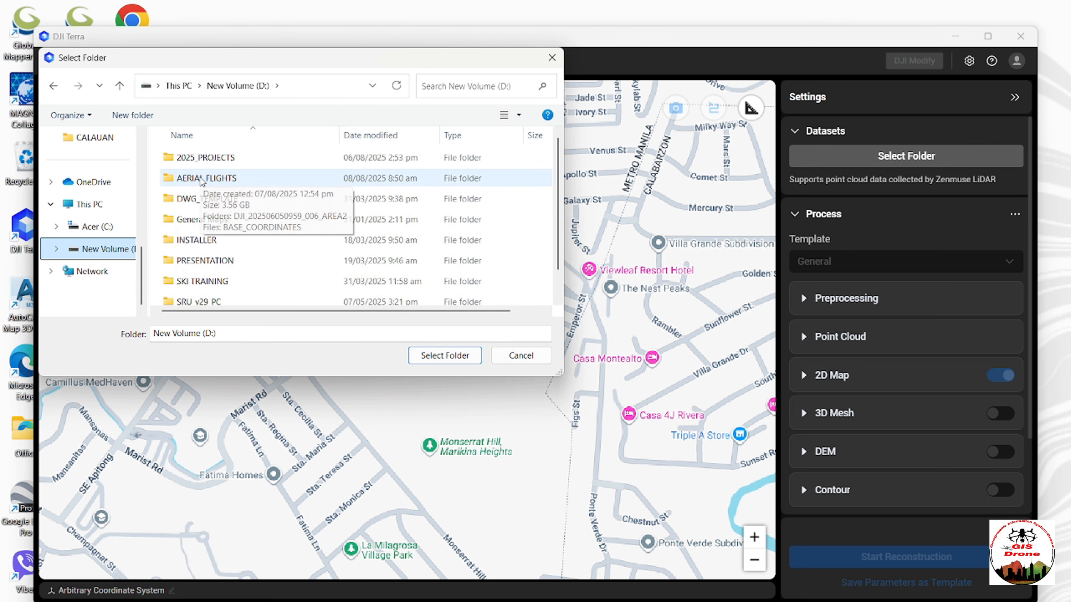
pyautogui.doubleClick(202, 179)
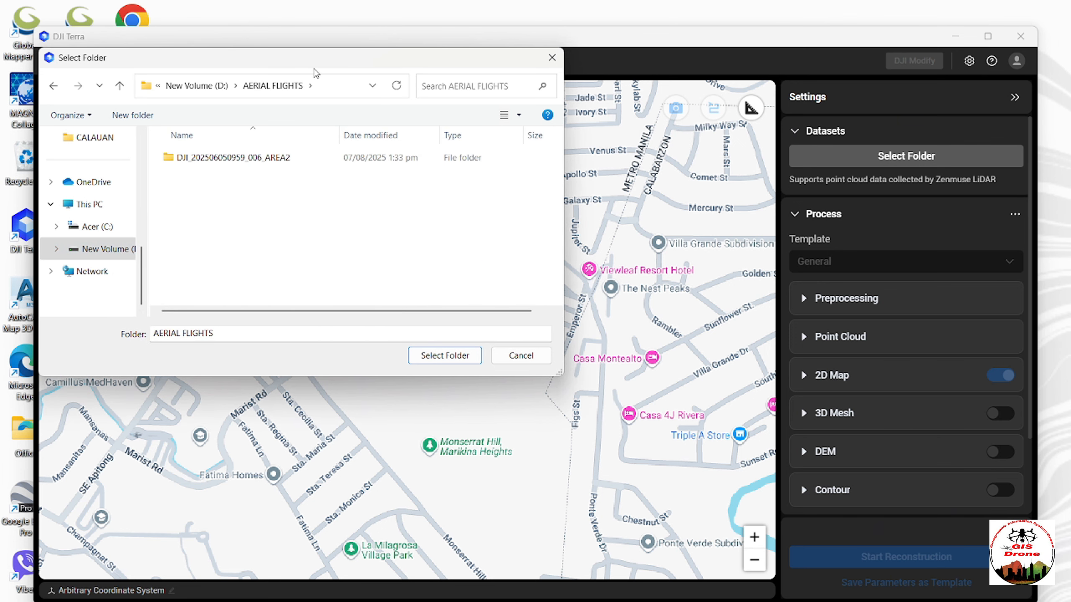
pyautogui.moveTo(314, 64); pyautogui.dragTo(356, 120)
pyautogui.click(304, 214)
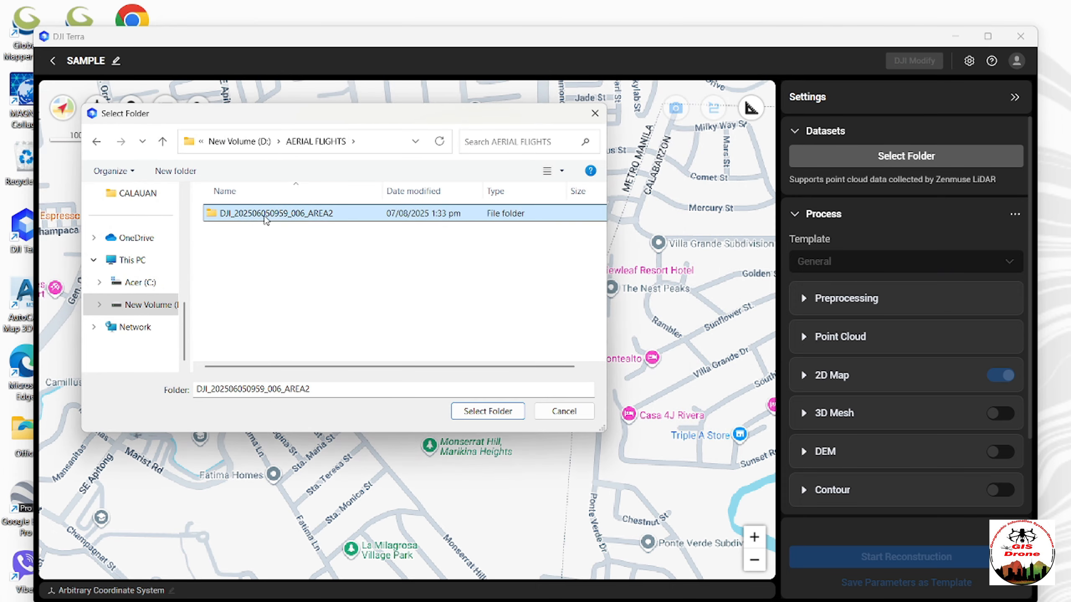
pyautogui.click(487, 411)
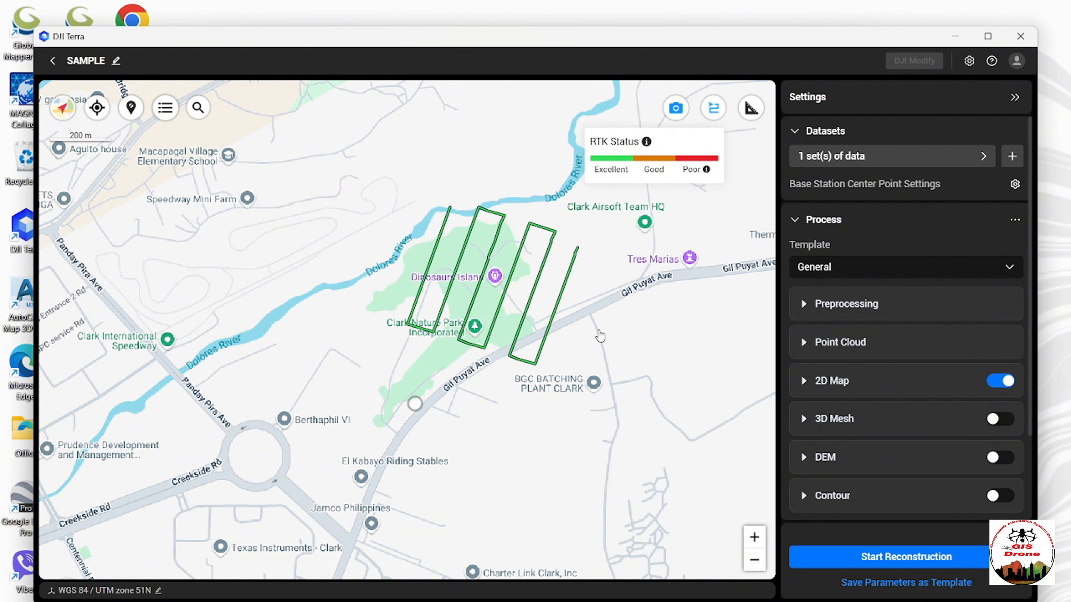
pyautogui.scroll(2, 506, 310)
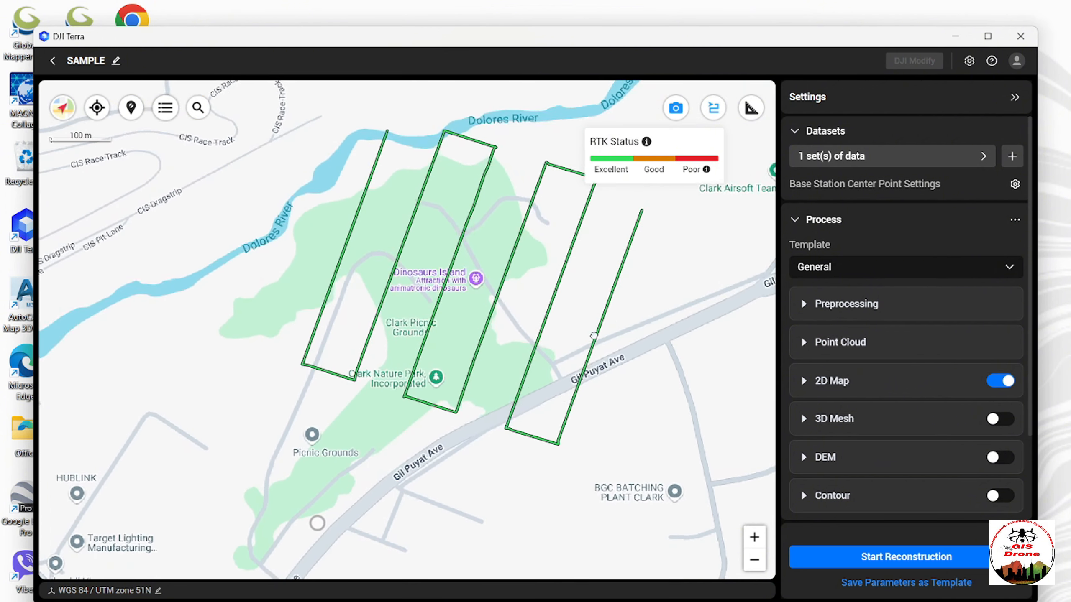
pyautogui.scroll(-3, 531, 334)
pyautogui.scroll(2, 519, 324)
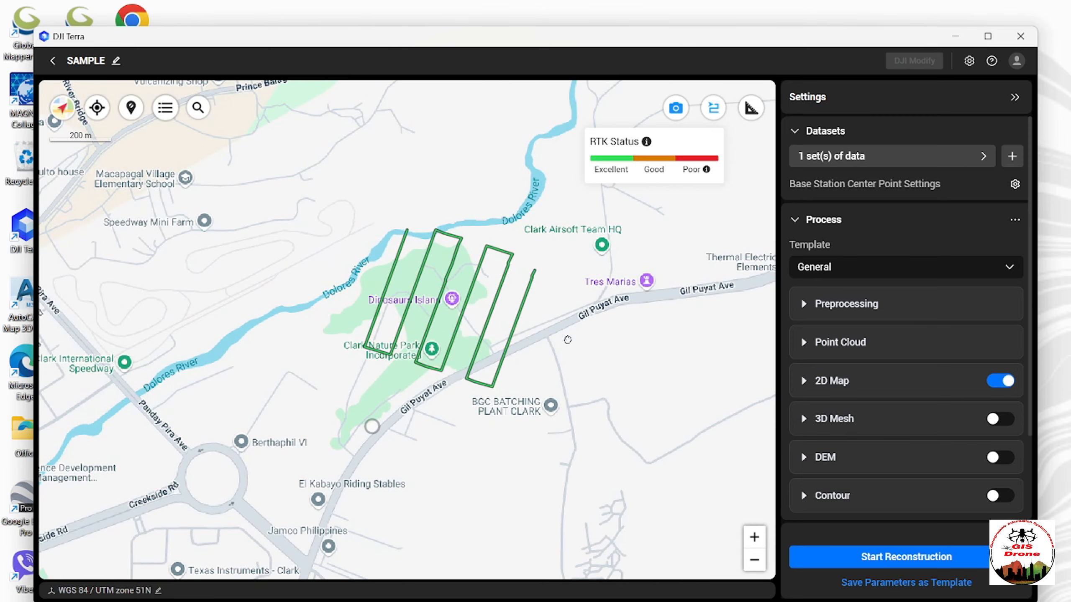
pyautogui.scroll(2, 514, 318)
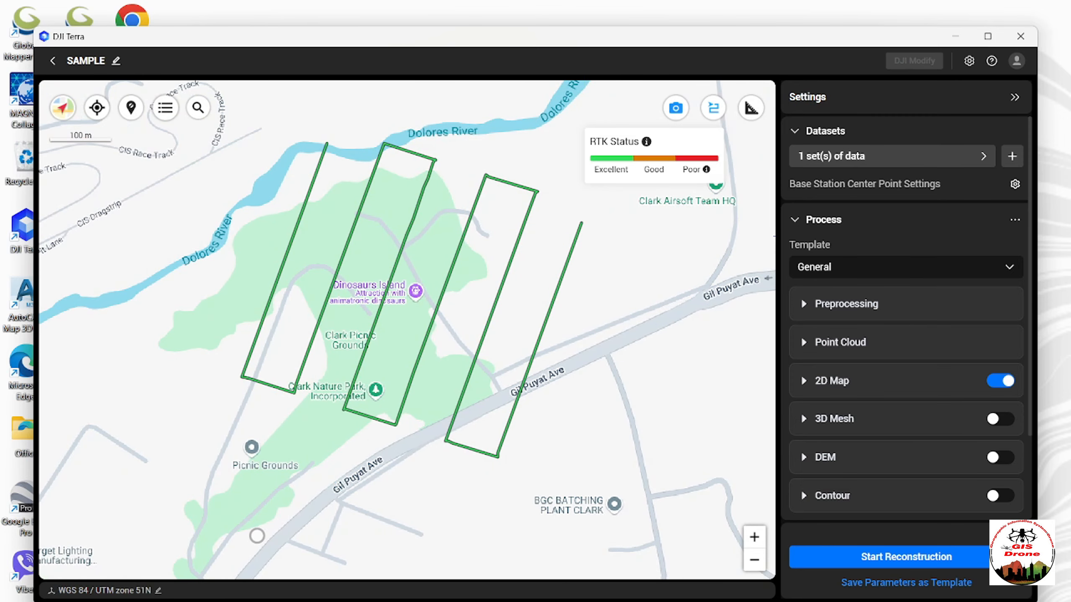
pyautogui.moveTo(537, 601)
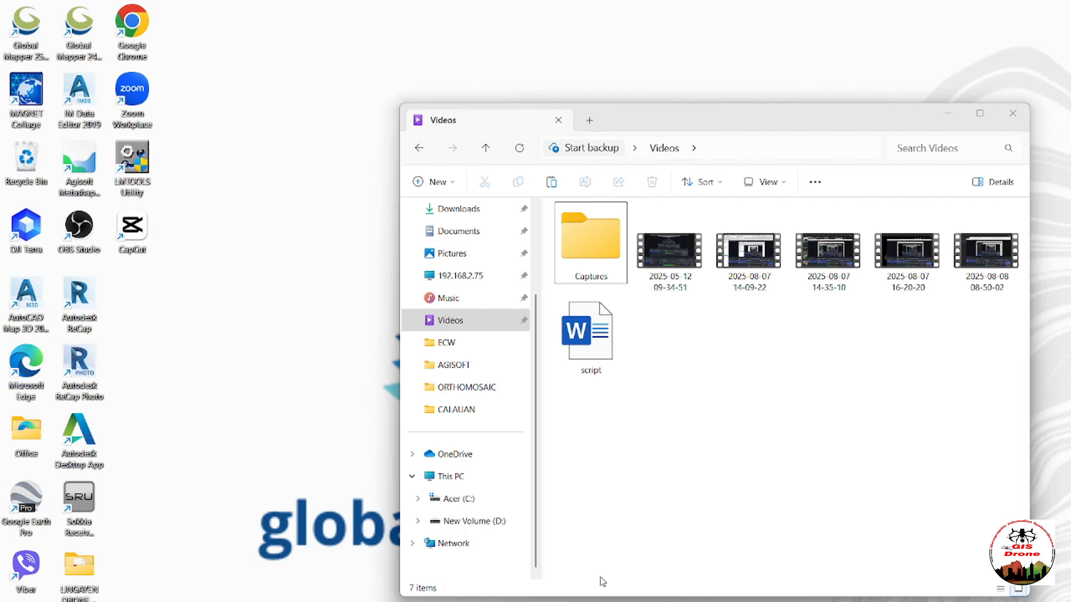
pyautogui.click(593, 567)
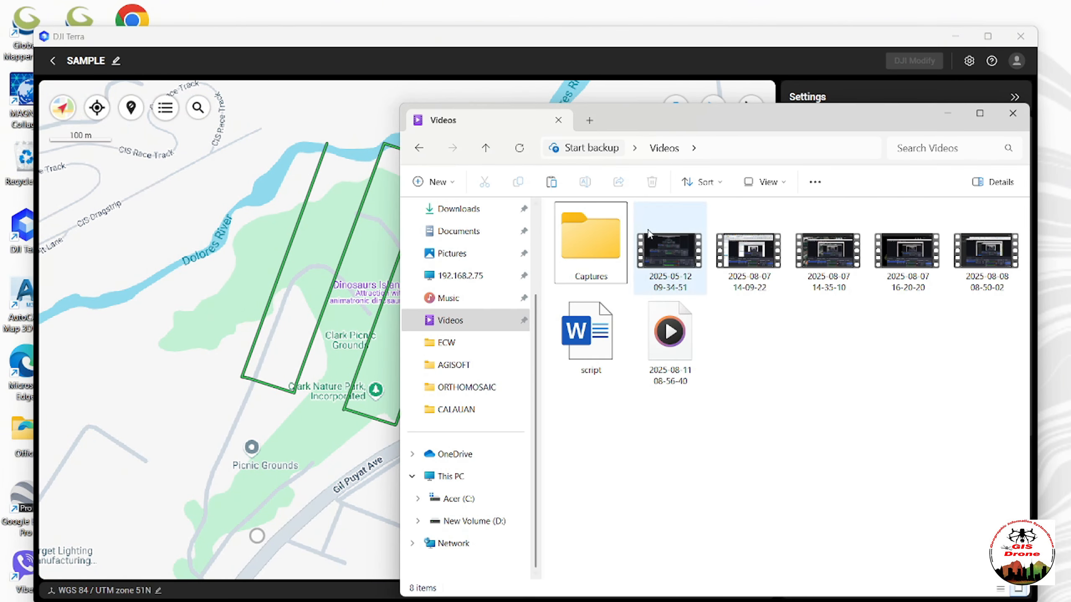
pyautogui.click(481, 520)
pyautogui.doubleClick(619, 252)
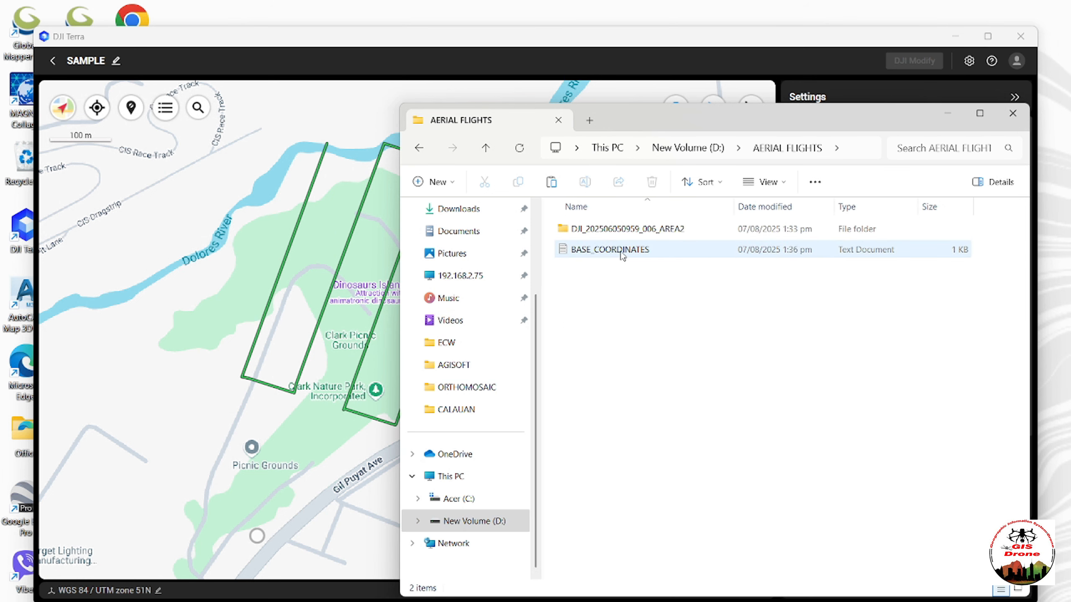
pyautogui.doubleClick(649, 231)
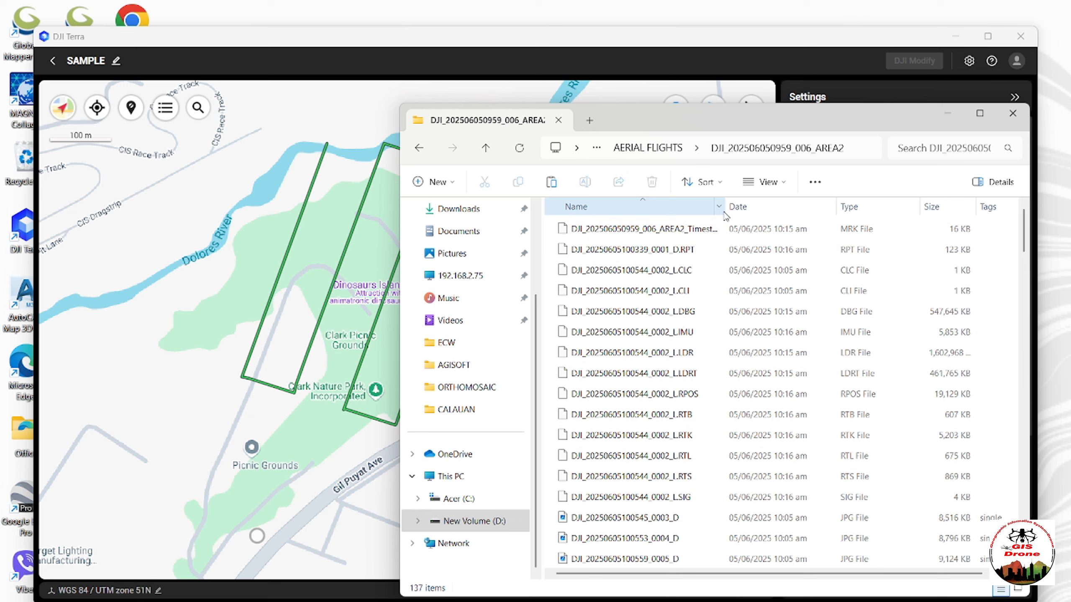
# - Fit the Name column to the full file names and select all non-image files, from the Timestamp.MRK file through the SIG file
pyautogui.doubleClick(725, 207)
pyautogui.click(670, 231)
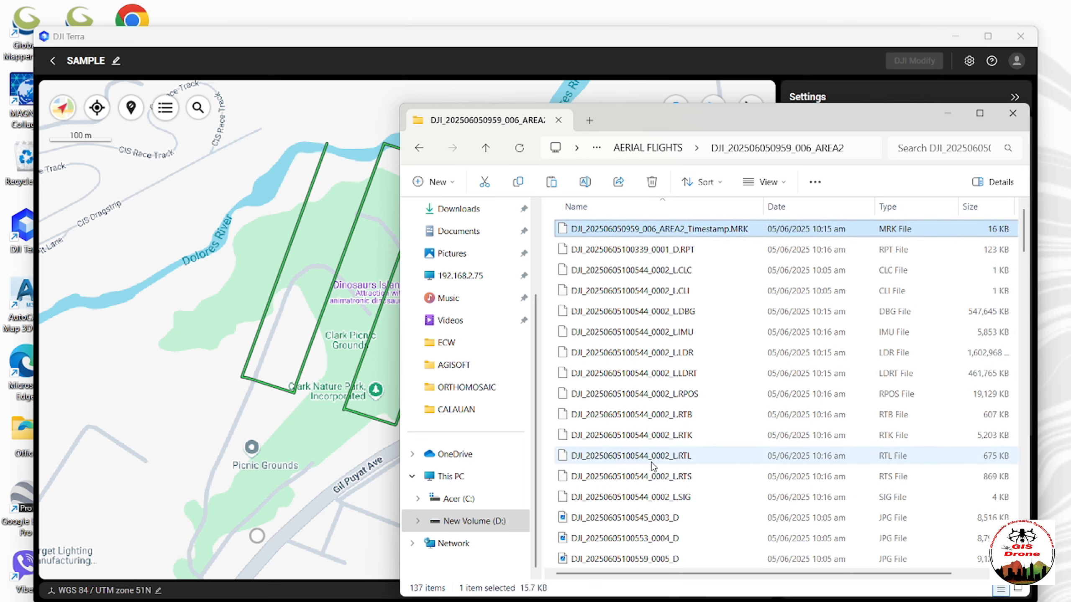
pyautogui.keyDown('shift'); pyautogui.click(652, 498); pyautogui.keyUp('shift')
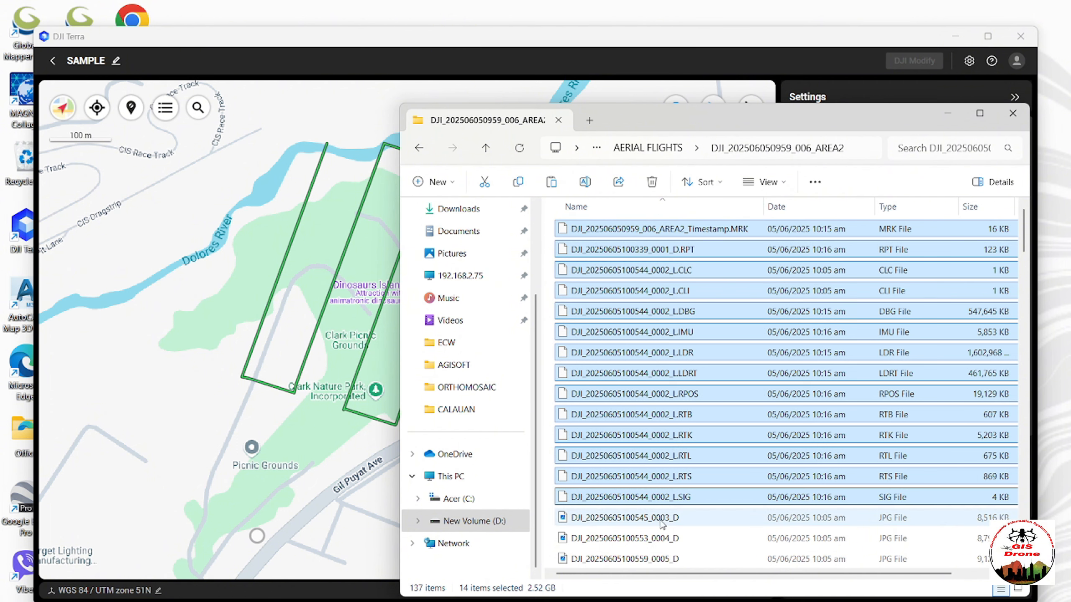
pyautogui.click(683, 520)
pyautogui.scroll(-1, 685, 523)
pyautogui.scroll(1, 683, 506)
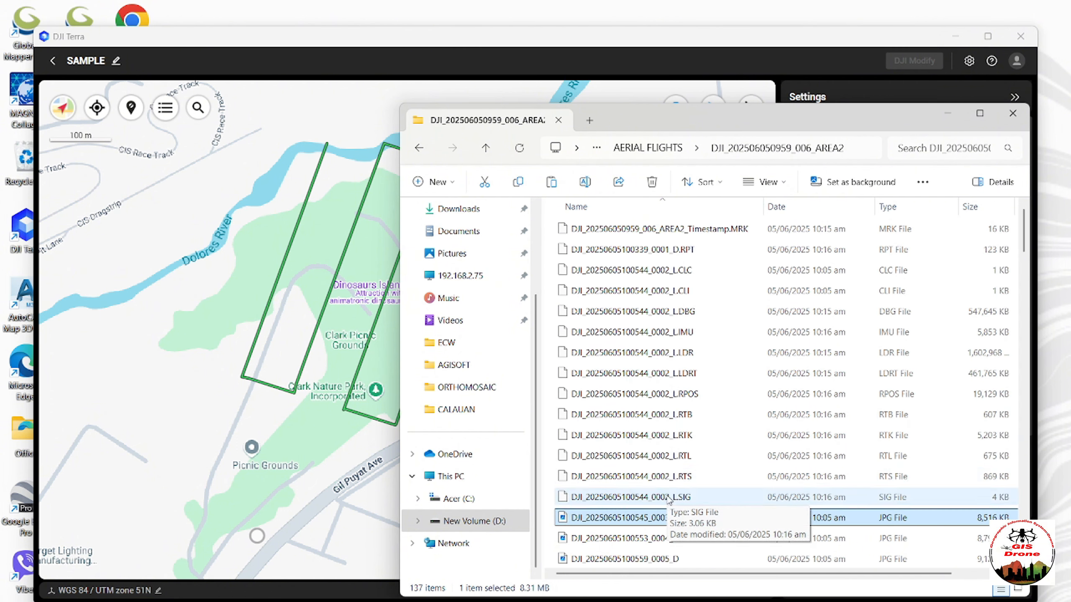
pyautogui.click(681, 499)
pyautogui.keyDown('shift'); pyautogui.click(678, 229); pyautogui.keyUp('shift')
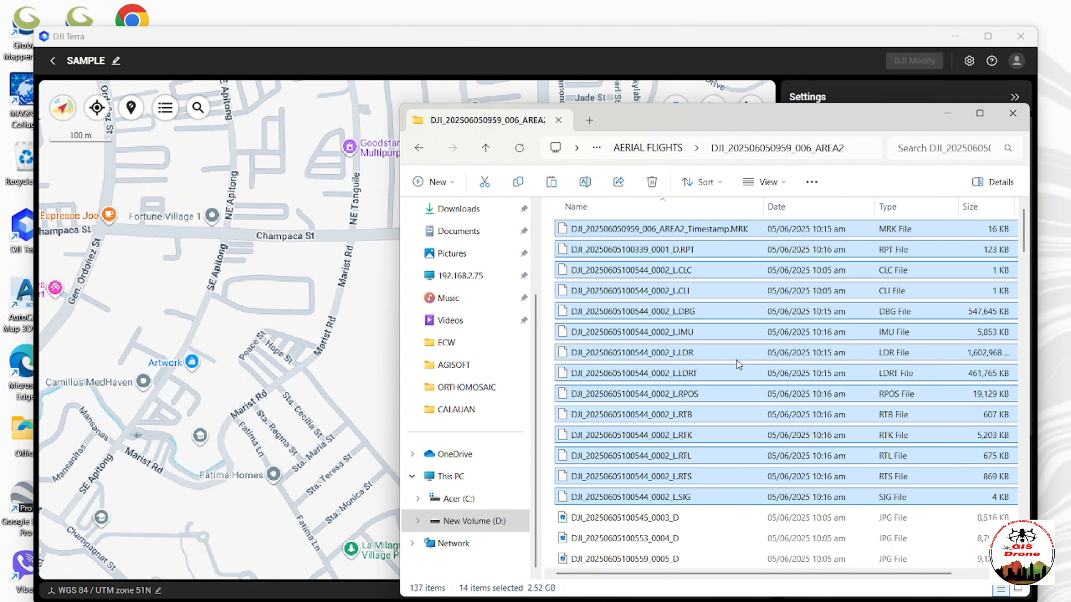
# - Review the base station values in the BASE_COORDINATES text file in AERIAL FLIGHTS, then close it and minimize File Explorer
pyautogui.click(419, 148)
pyautogui.click(635, 314)
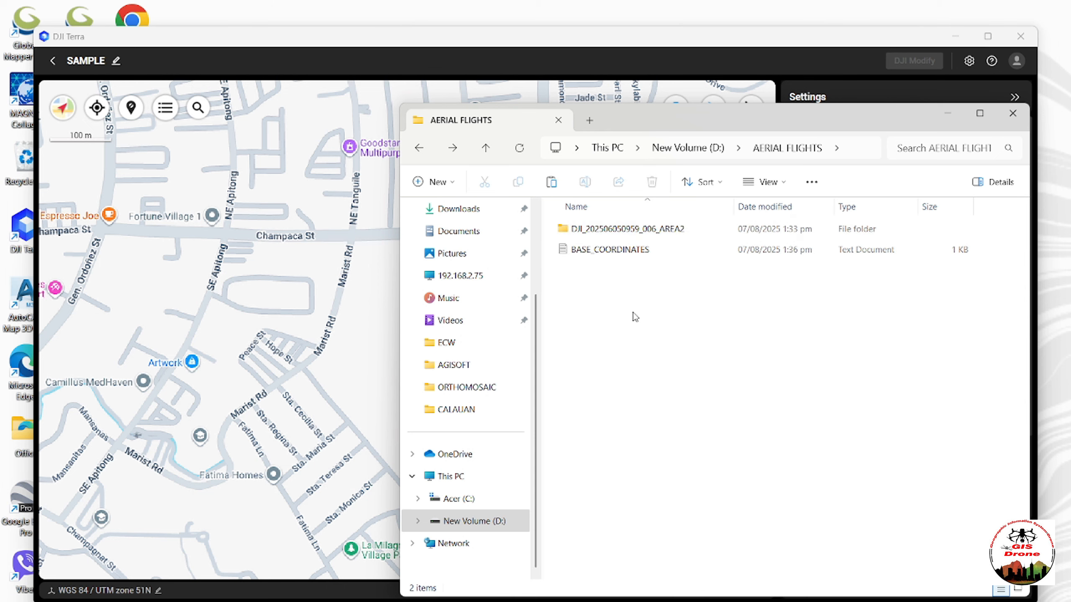
pyautogui.doubleClick(643, 250)
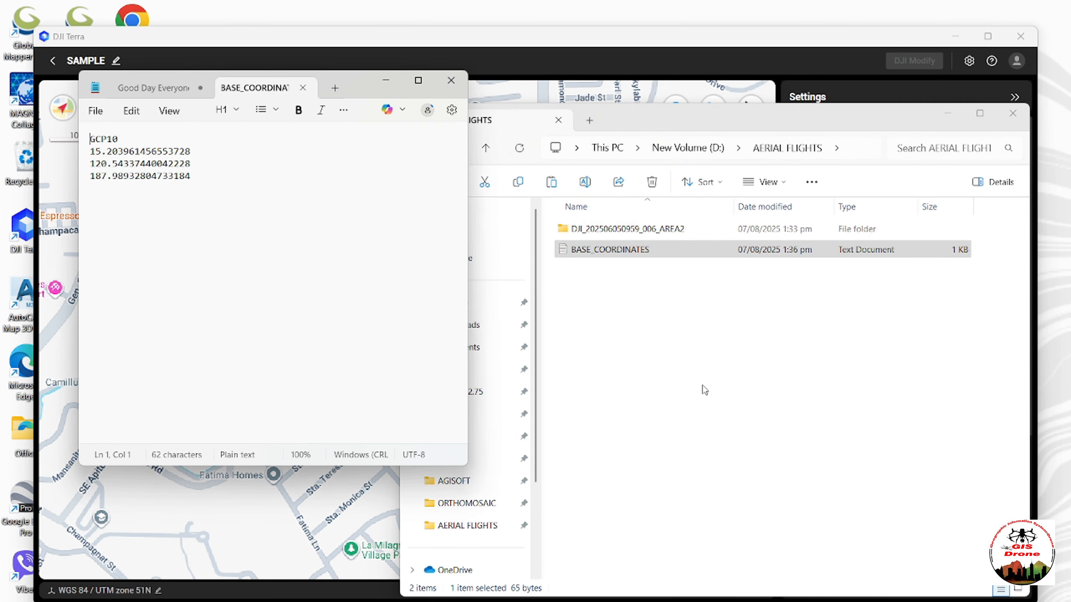
pyautogui.moveTo(356, 88); pyautogui.dragTo(671, 165)
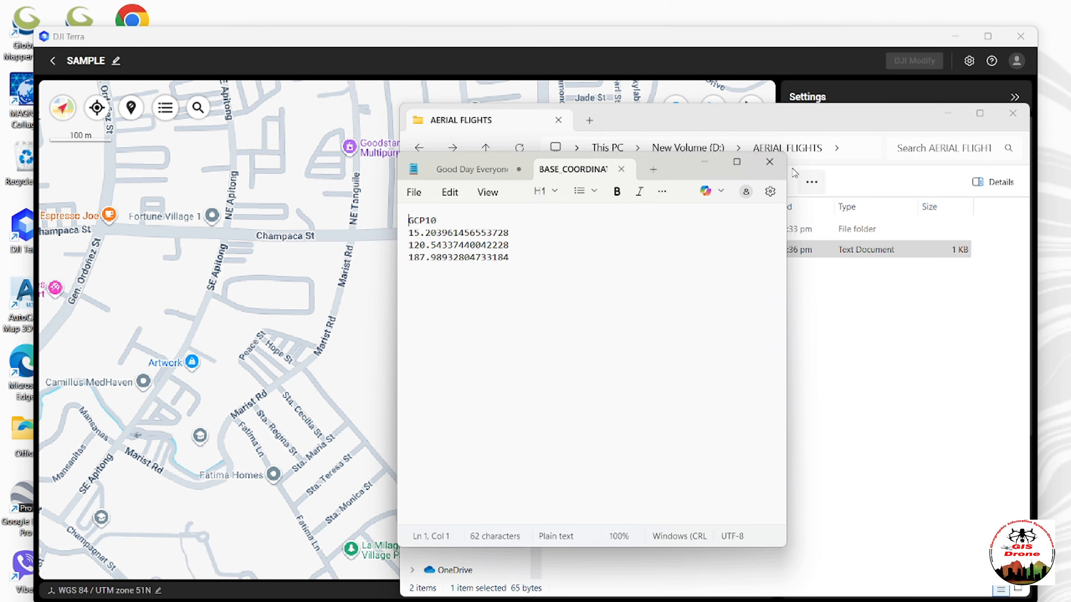
pyautogui.click(769, 163)
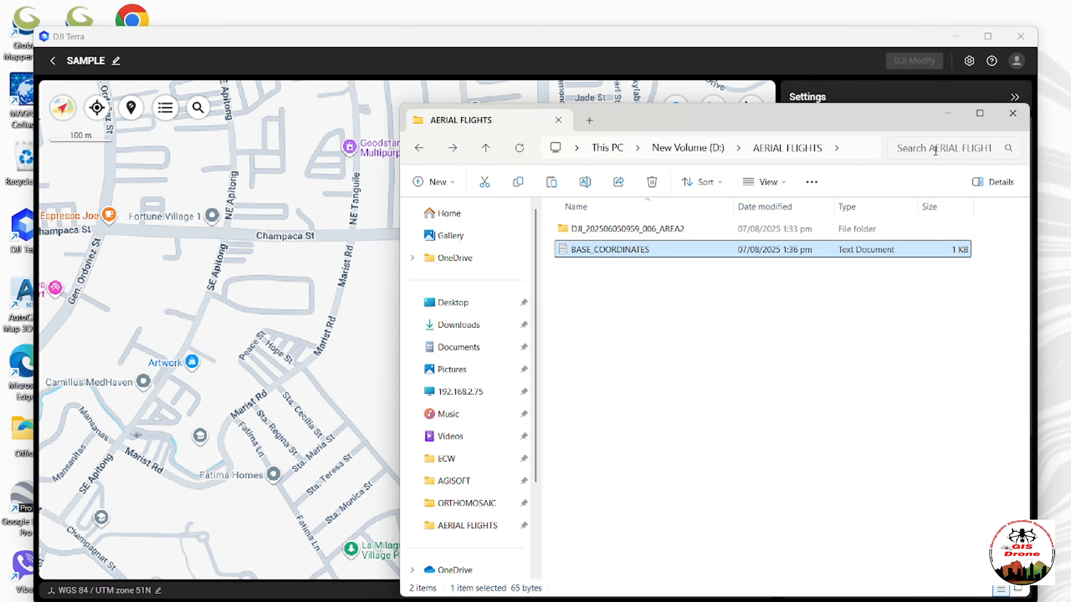
pyautogui.click(947, 118)
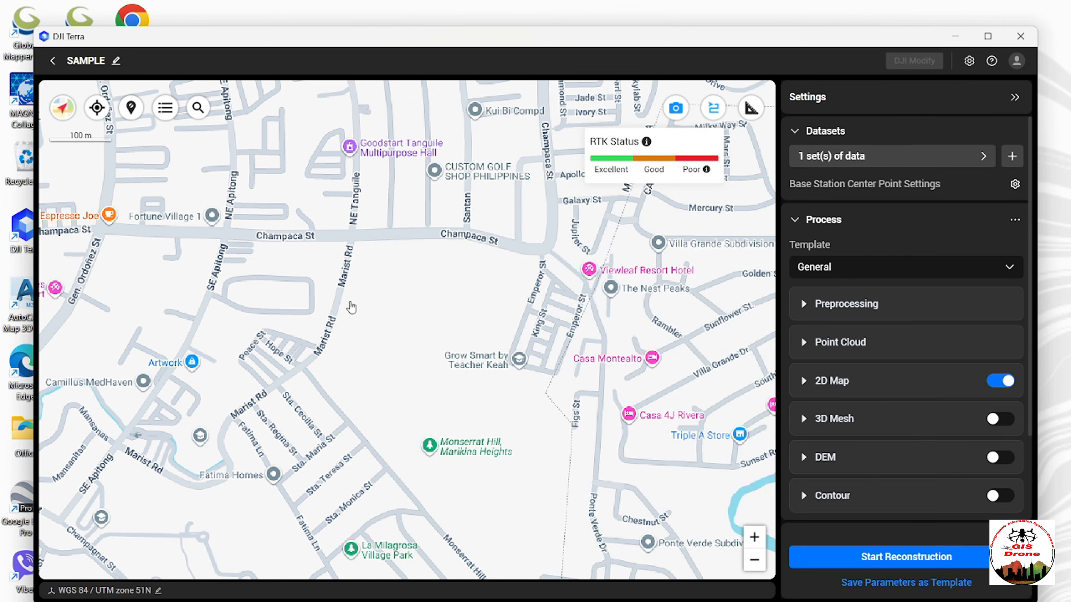
# - Check the flight lines on the map and open the Base Station Center Point Settings for the dataset
pyautogui.scroll(-2, 331, 307)
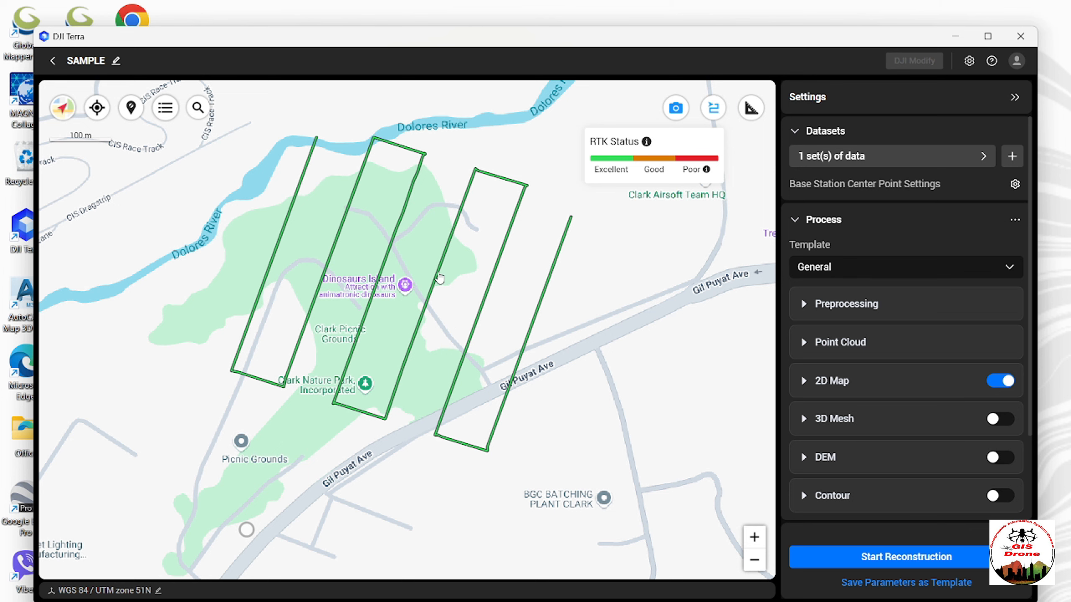
pyautogui.moveTo(405, 276); pyautogui.dragTo(451, 285)
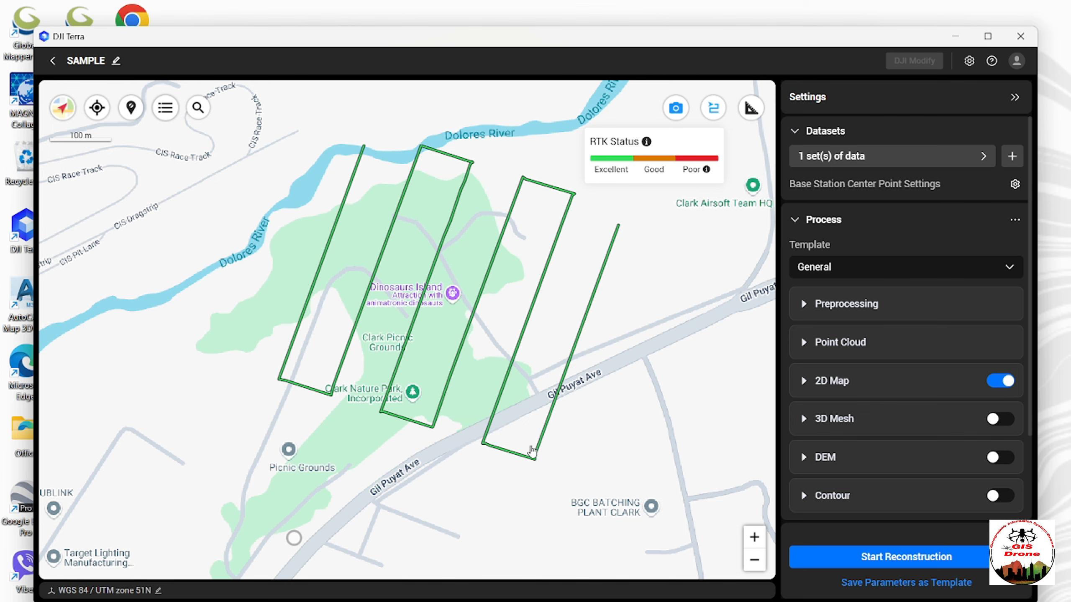
pyautogui.scroll(2, 485, 371)
pyautogui.scroll(2, 456, 388)
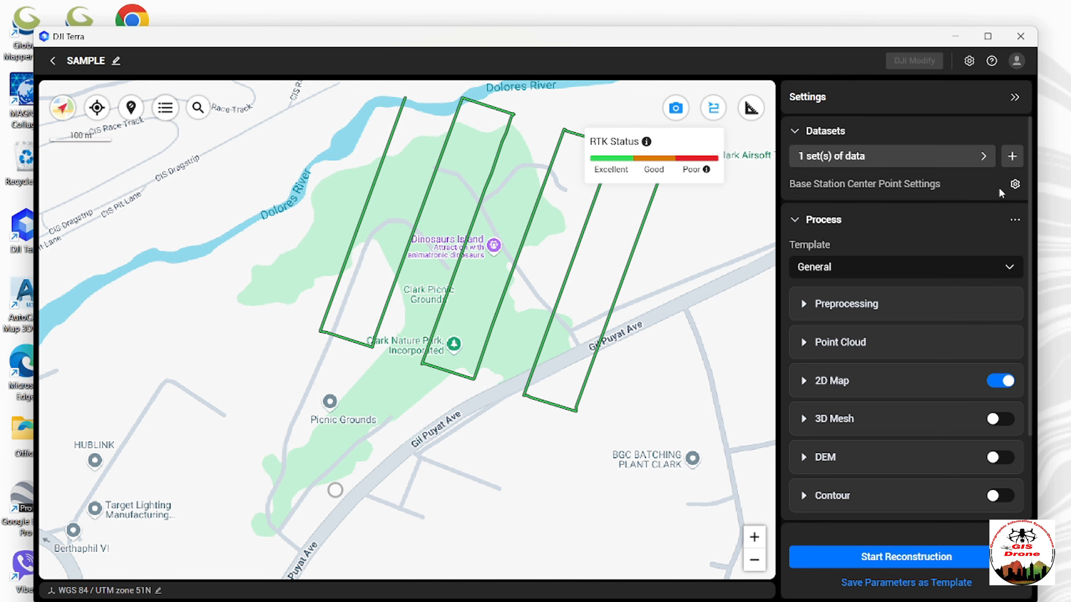
pyautogui.click(1014, 185)
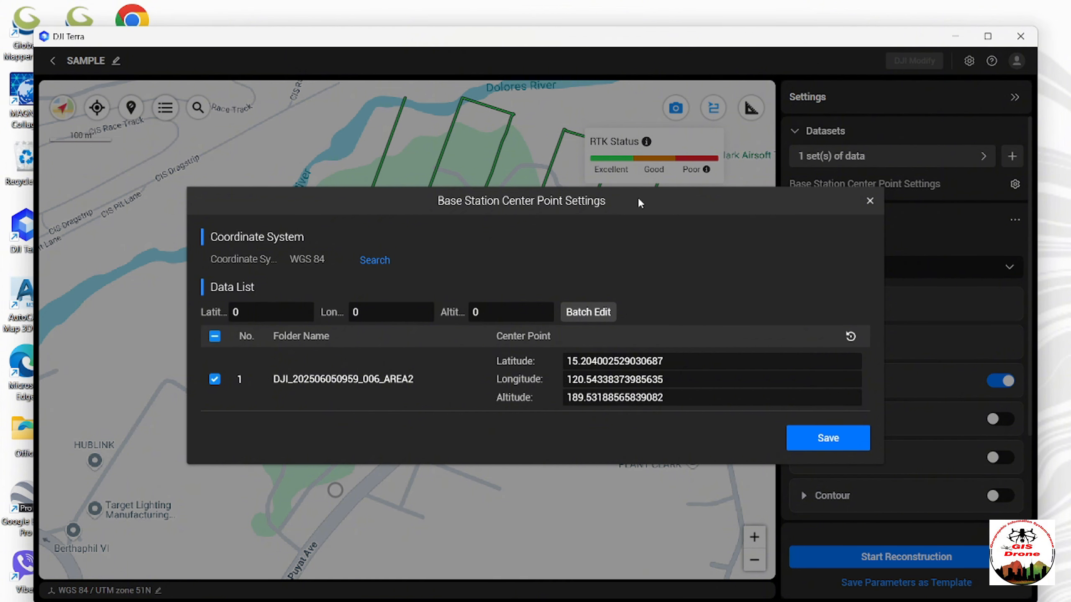
# - Open the BASE_COORDINATES text file from AERIAL FLIGHTS and place it beside the center point fields, with the dataset's latitude selected for replacement
pyautogui.moveTo(674, 365); pyautogui.dragTo(559, 362)
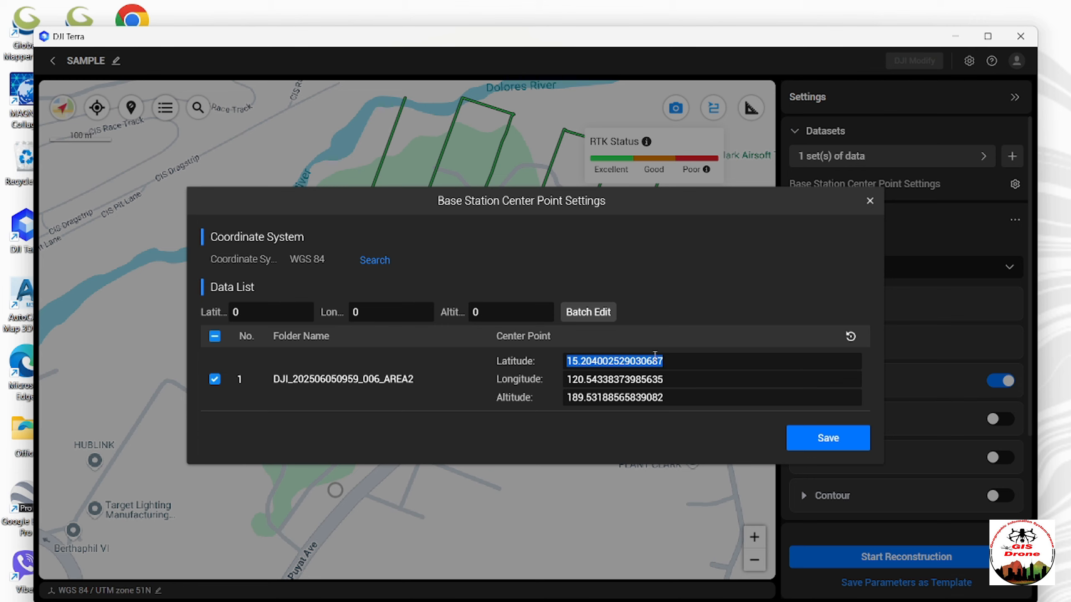
pyautogui.moveTo(665, 361); pyautogui.dragTo(564, 361)
pyautogui.click(597, 566)
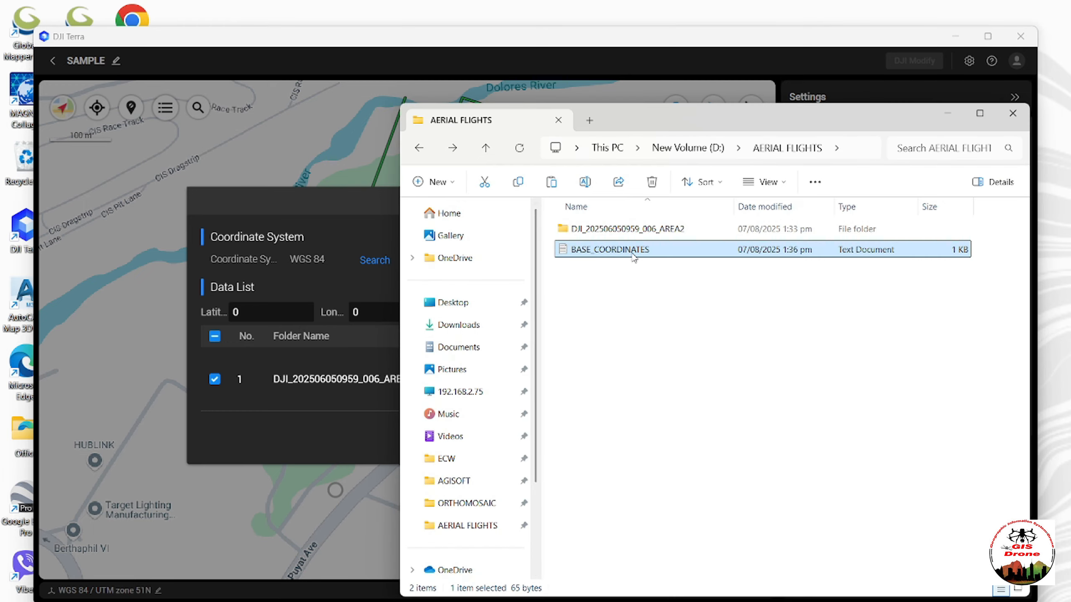
pyautogui.doubleClick(634, 253)
pyautogui.click(947, 113)
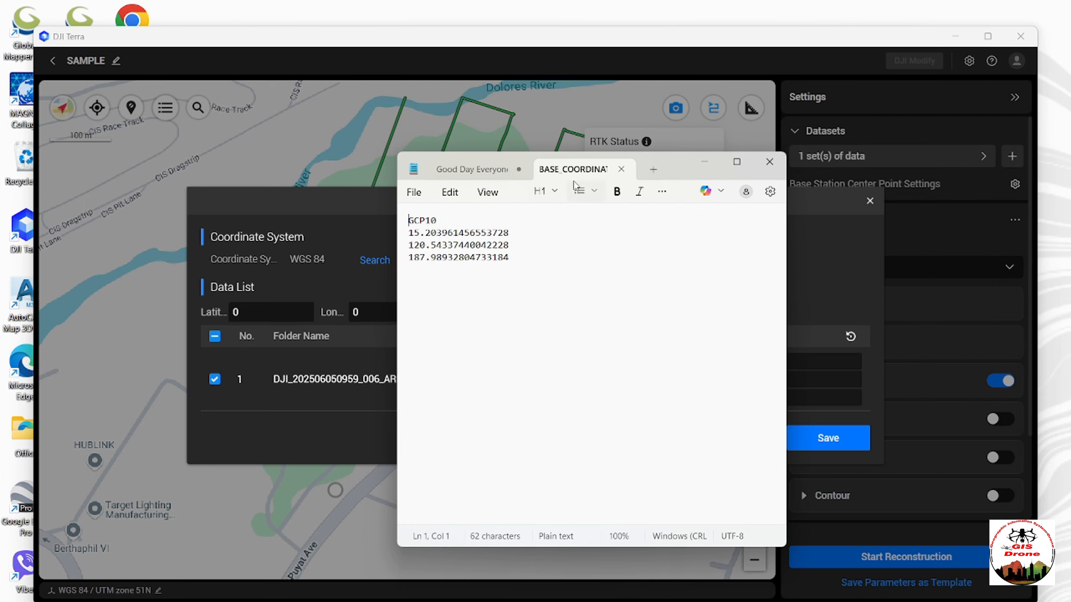
pyautogui.moveTo(671, 158); pyautogui.dragTo(352, 118)
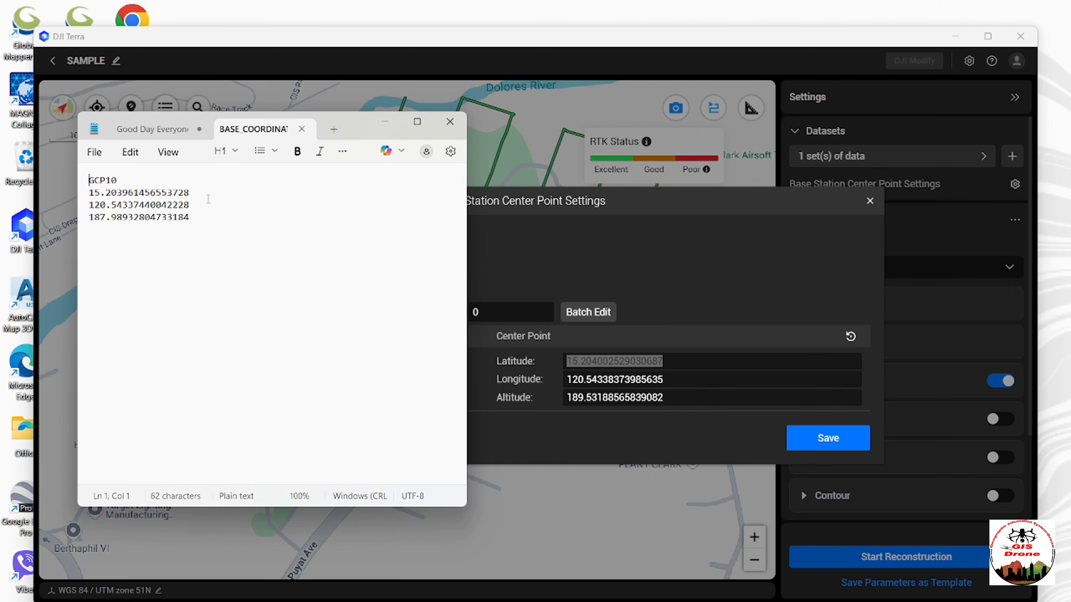
# - Copy the latitude from BASE_COORDINATES and set the dataset's center point latitude to 15.203961456553728
pyautogui.moveTo(192, 192); pyautogui.dragTo(85, 188)
pyautogui.hotkey('ctrl', 'c')
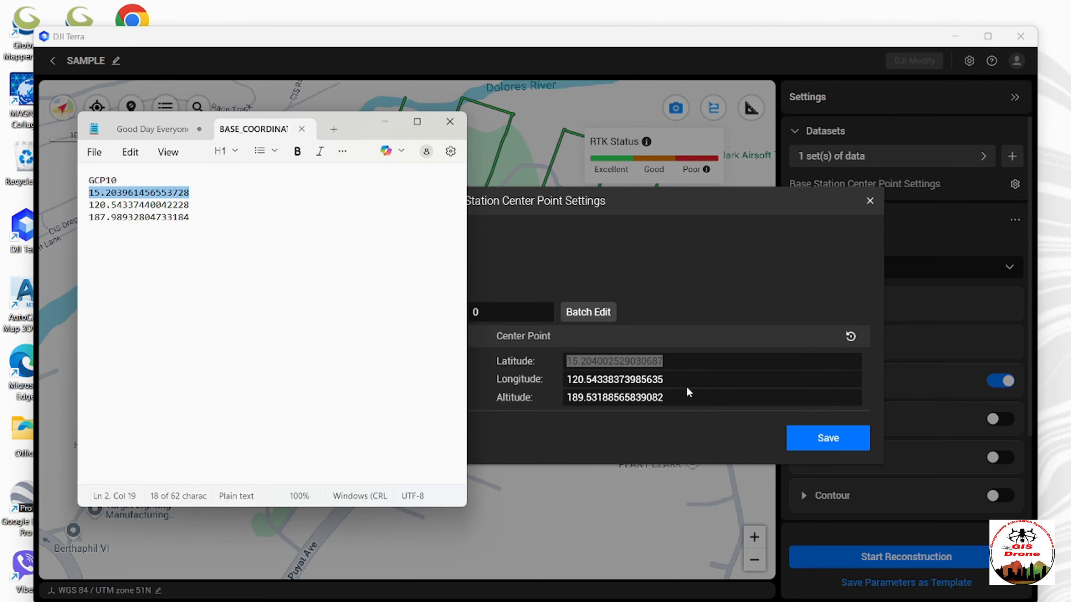
pyautogui.click(676, 361)
pyautogui.hotkey('ctrl', 'v')
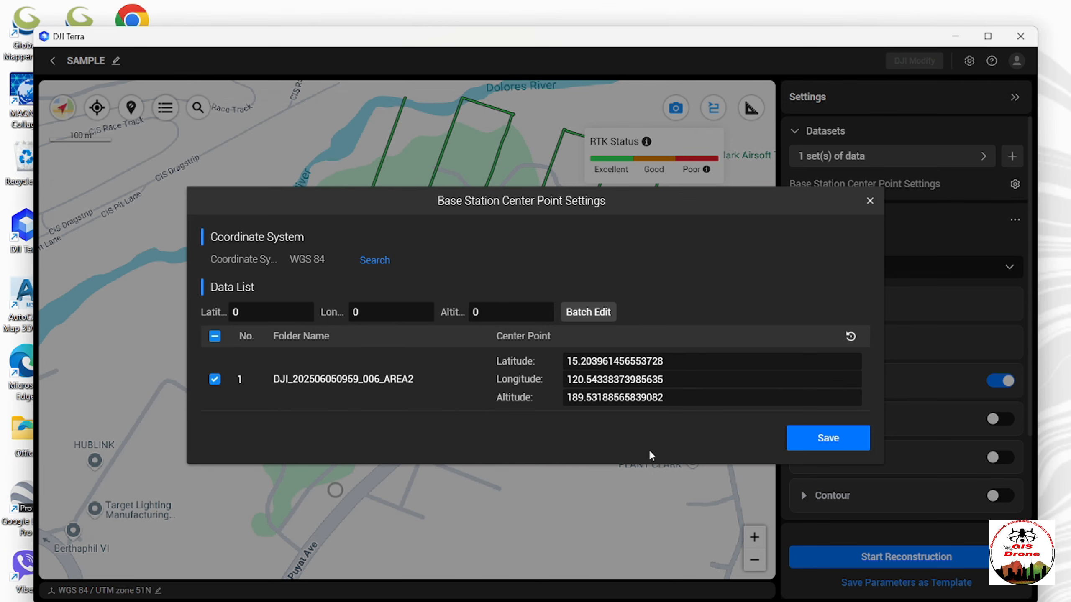
# - Copy the longitude from BASE_COORDINATES and set the dataset's center point longitude to 120.54337440042228
pyautogui.hotkey('alt', 'Tab')
pyautogui.moveTo(198, 206); pyautogui.dragTo(79, 208)
pyautogui.hotkey('ctrl', 'c')
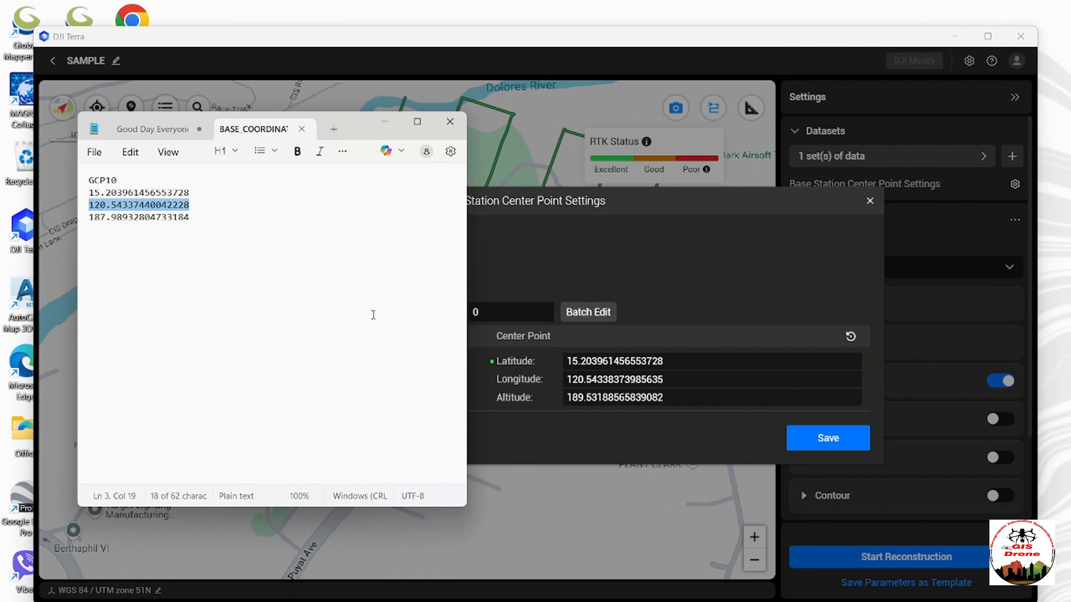
pyautogui.click(660, 386)
pyautogui.hotkey('ctrl', 'v')
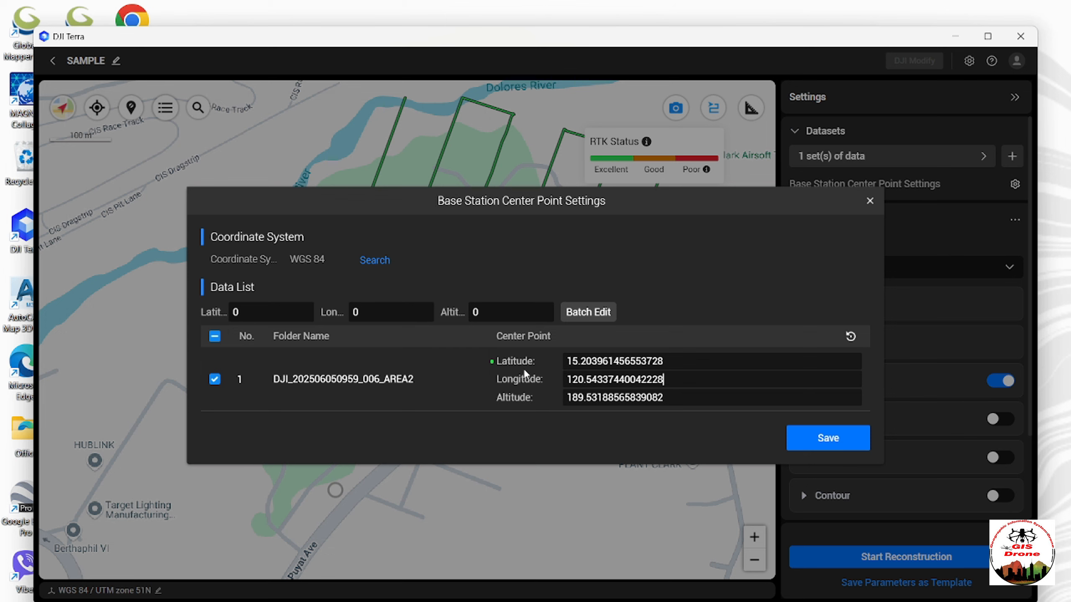
# - Copy the altitude from BASE_COORDINATES into the center point, shorten it to 187.989 and save the base station settings
pyautogui.hotkey('alt', 'Tab')
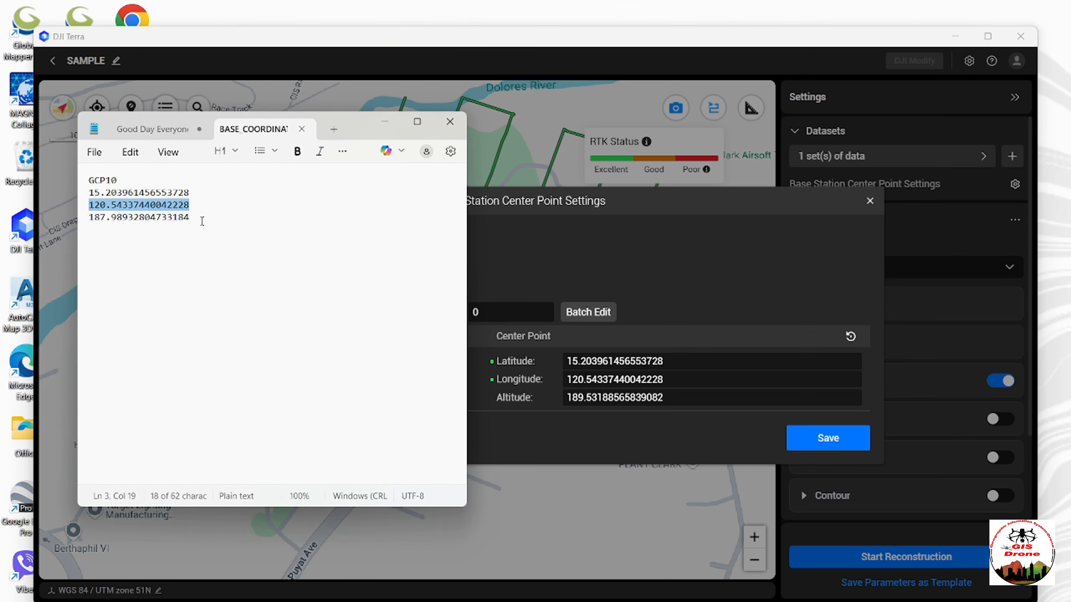
pyautogui.moveTo(202, 221); pyautogui.dragTo(76, 219)
pyautogui.hotkey('ctrl', 'c')
pyautogui.hotkey('alt', 'Tab')
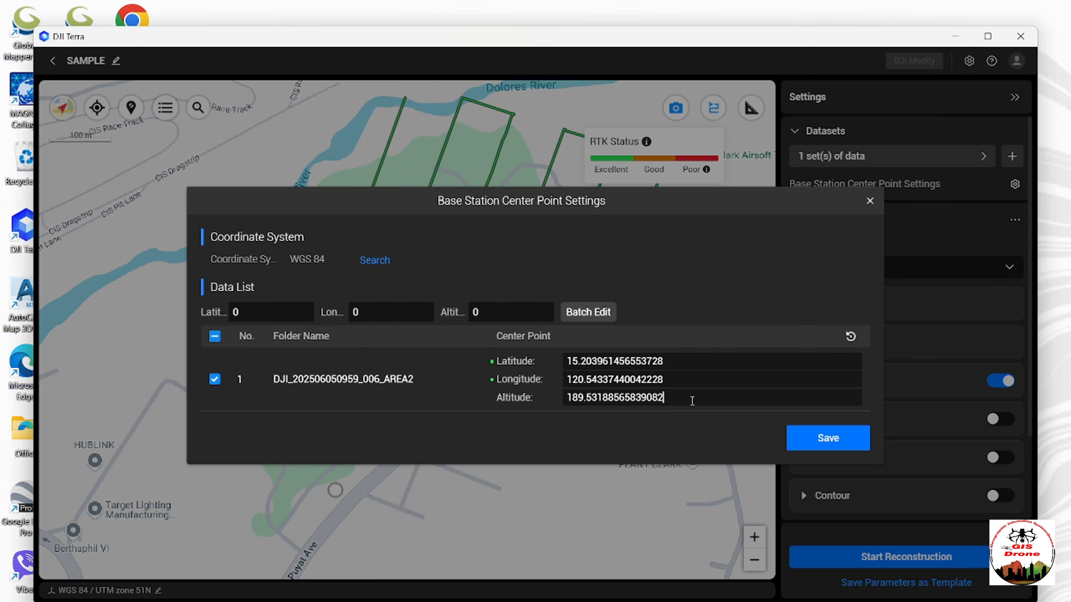
pyautogui.moveTo(693, 400); pyautogui.dragTo(565, 399)
pyautogui.hotkey('ctrl', 'v')
pyautogui.moveTo(700, 399); pyautogui.dragTo(604, 398)
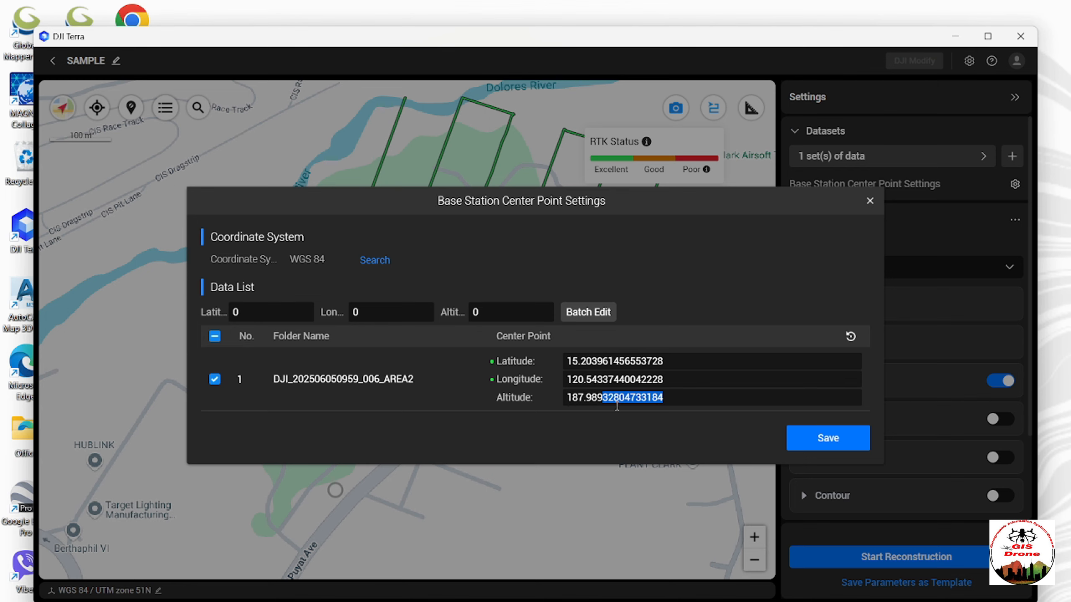
pyautogui.press('BackSpace')
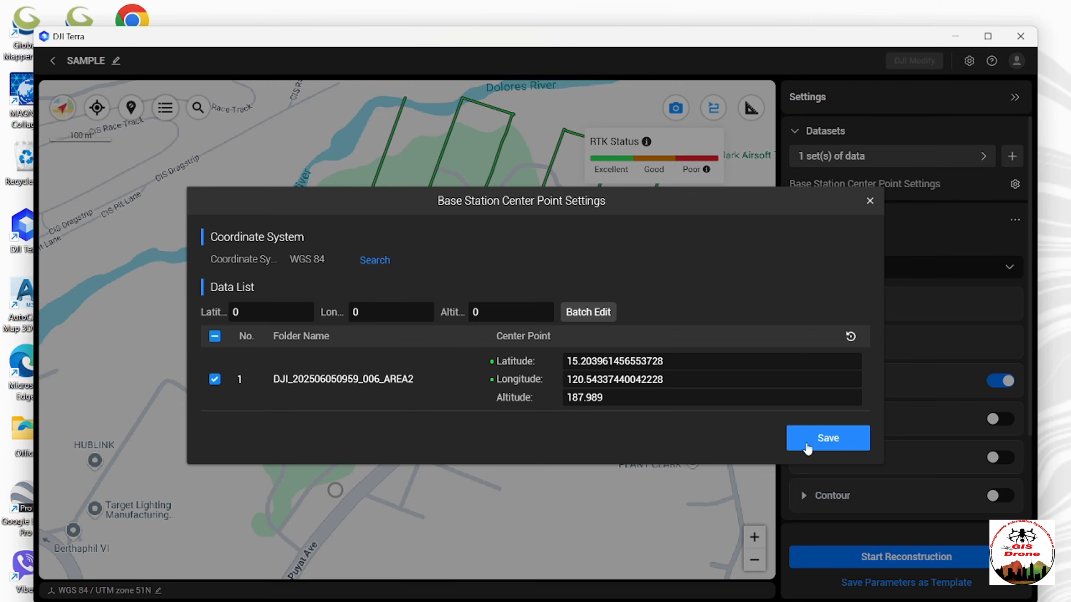
pyautogui.click(827, 438)
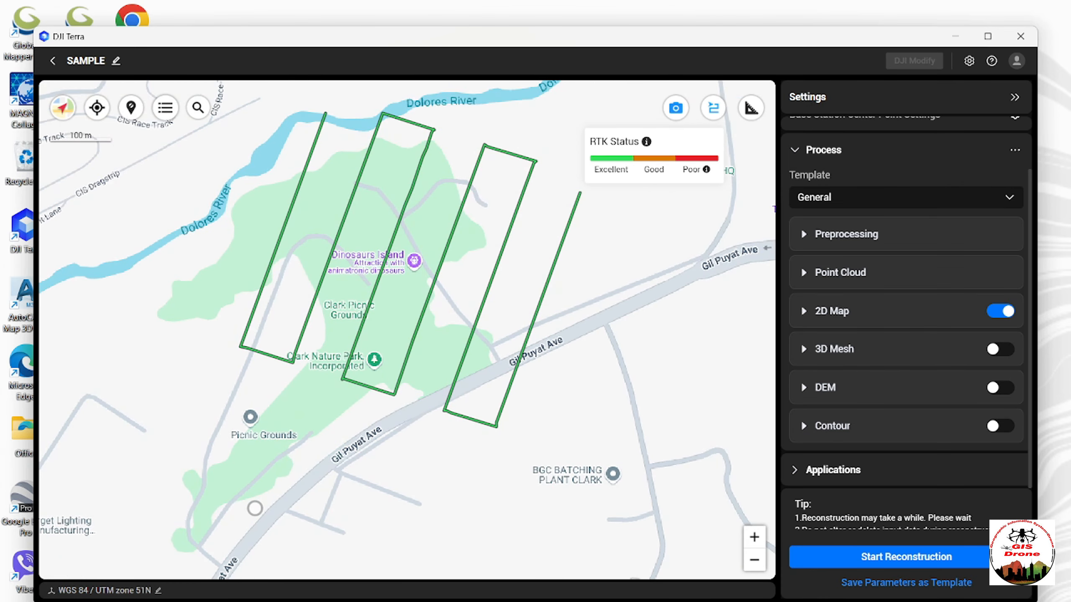
# - Switch back to the BASE_COORDINATES file and review its altitude, longitude and latitude lines
pyautogui.hotkey('alt', 'Tab')
pyautogui.moveTo(220, 132); pyautogui.dragTo(476, 181)
pyautogui.click(447, 270)
pyautogui.doubleClick(409, 267)
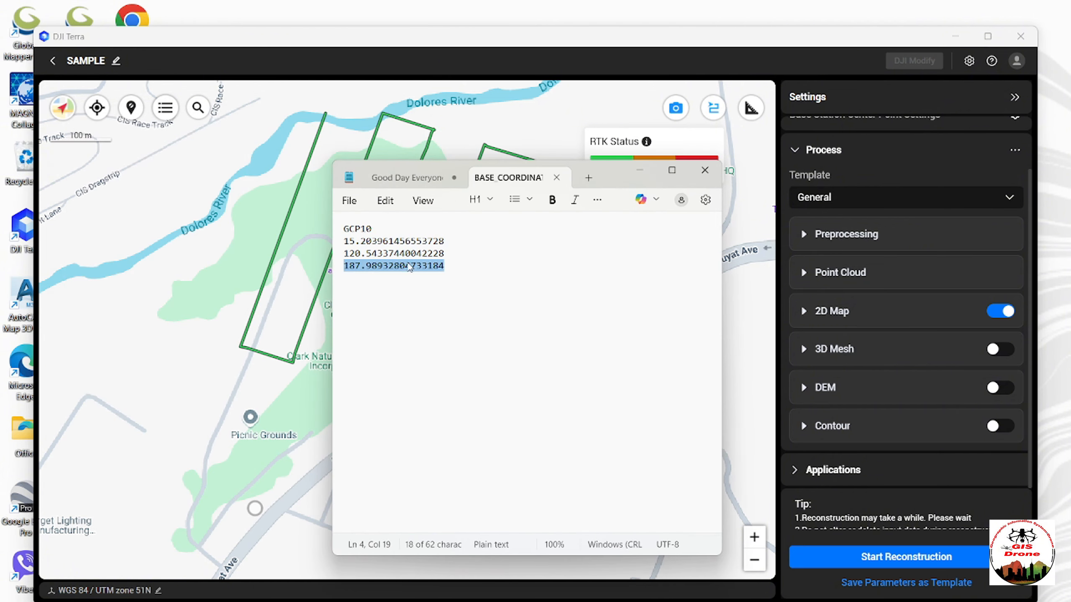
pyautogui.doubleClick(438, 254)
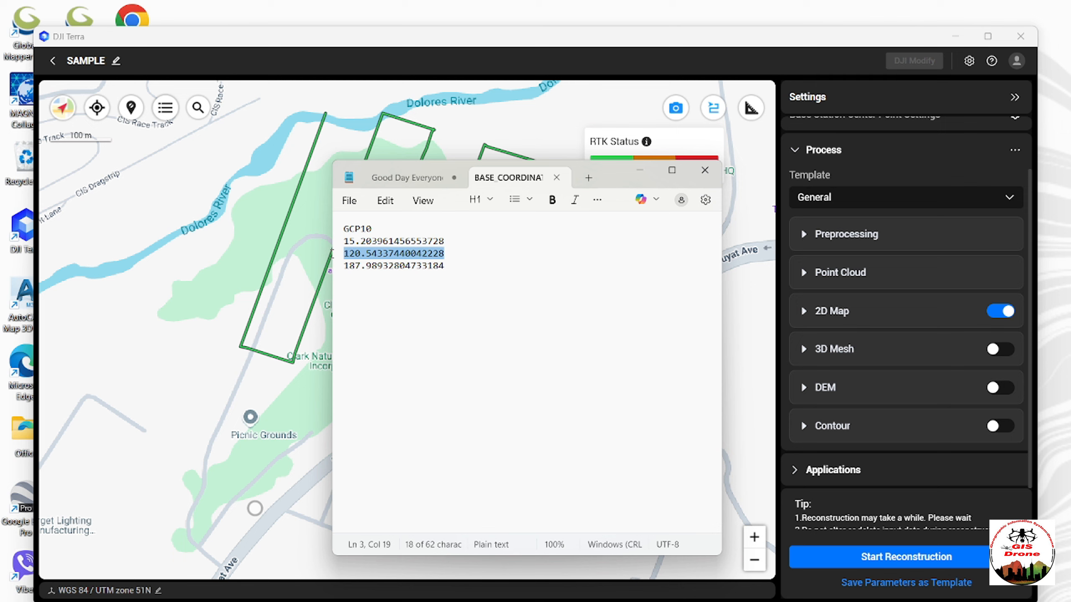
pyautogui.doubleClick(450, 243)
pyautogui.moveTo(448, 241); pyautogui.dragTo(335, 239)
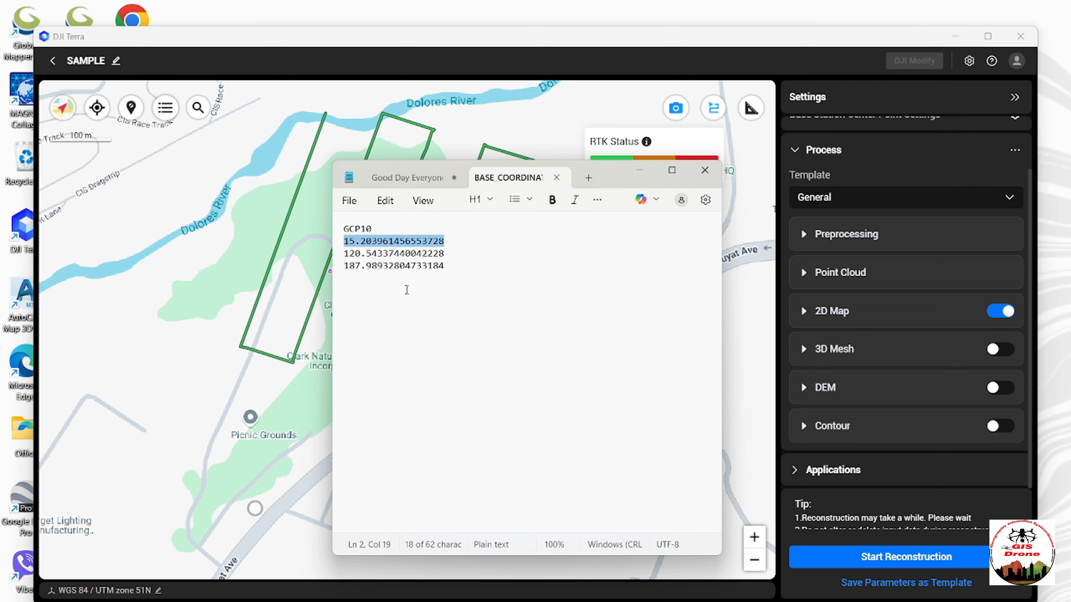
# - Return to DJI Terra and expand all sections of the Process settings
pyautogui.click(922, 255)
pyautogui.scroll(2, 898, 234)
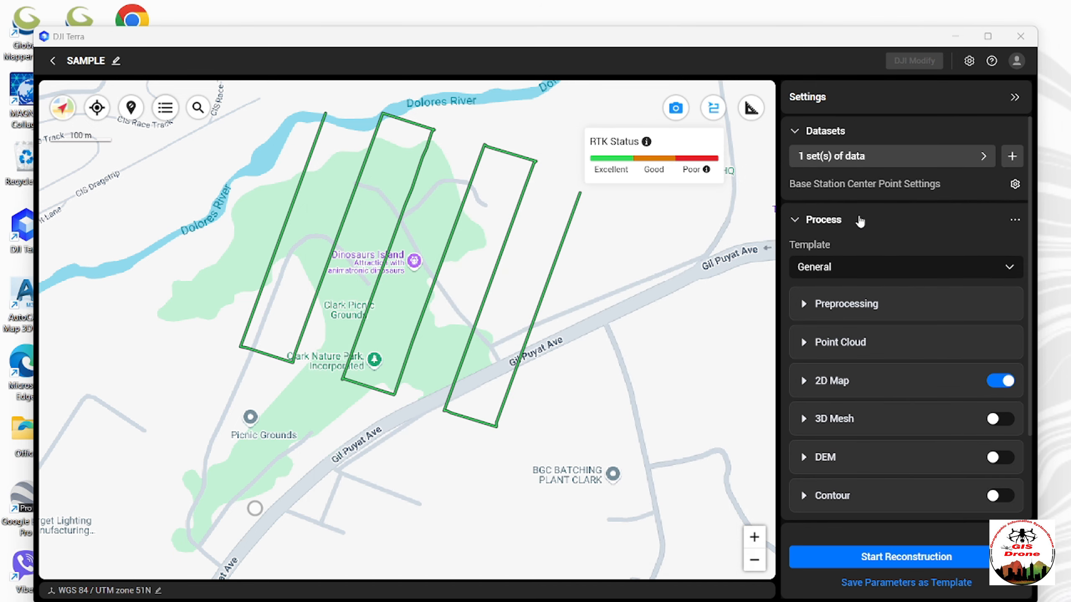
pyautogui.click(1017, 222)
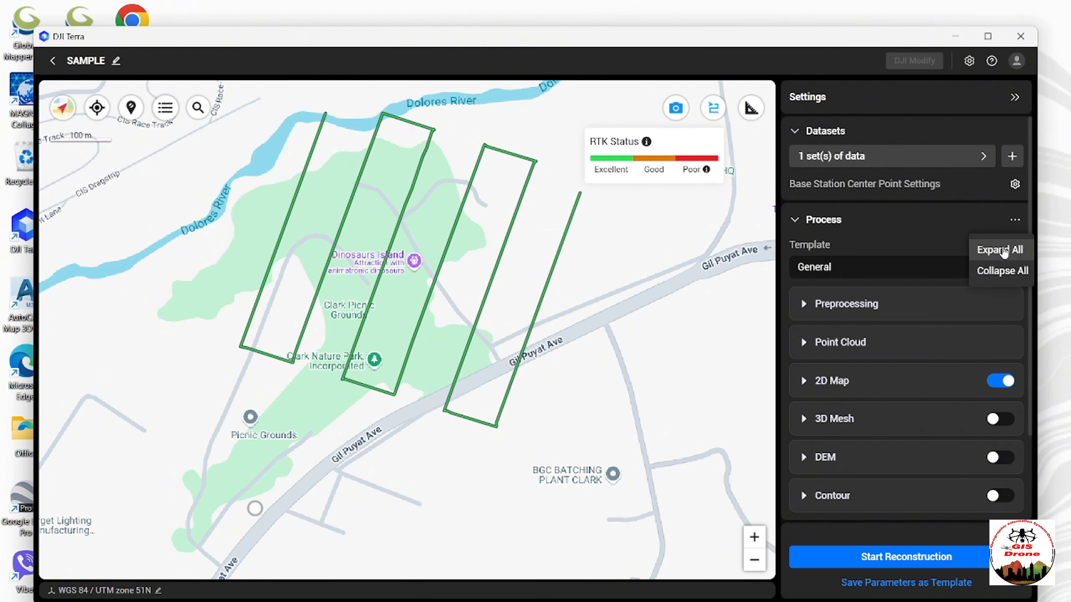
pyautogui.click(1004, 249)
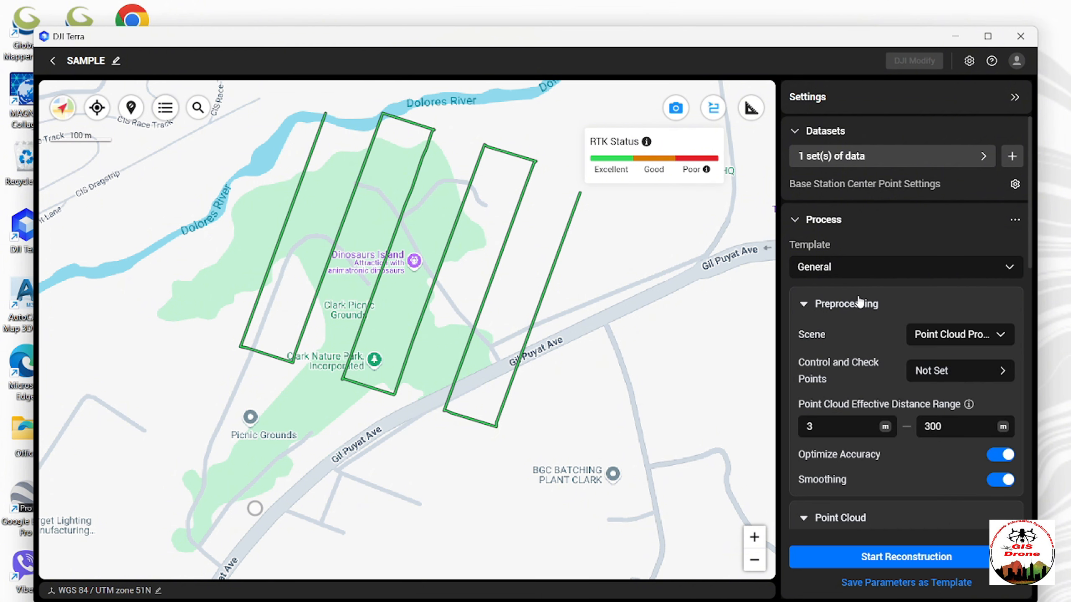
# - Choose the General system template and set the preprocessing scene to Point Cloud Processing
pyautogui.click(849, 272)
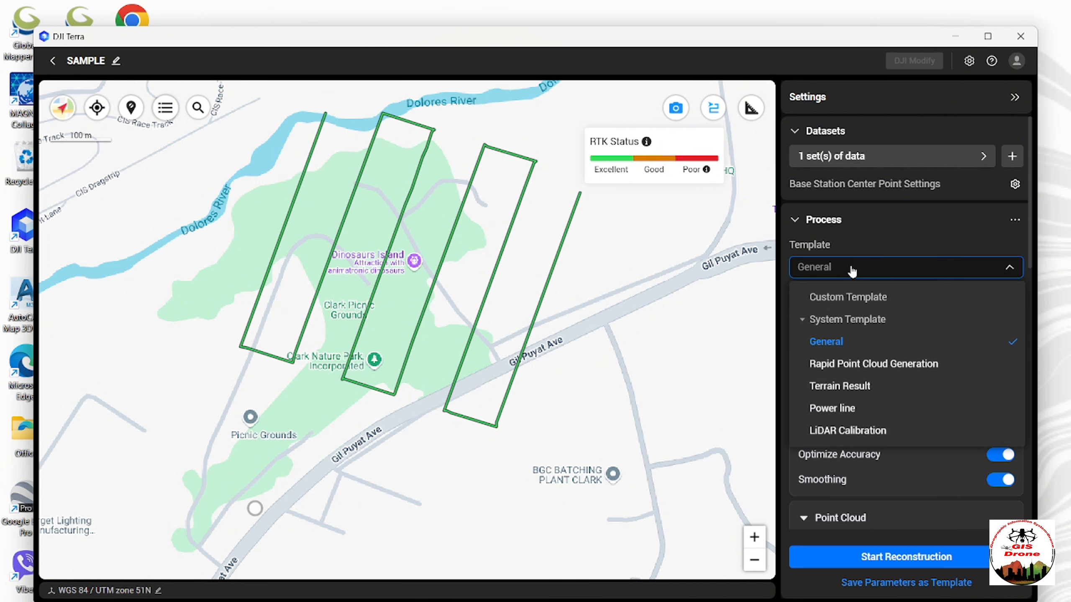
pyautogui.click(844, 342)
pyautogui.scroll(-2, 874, 295)
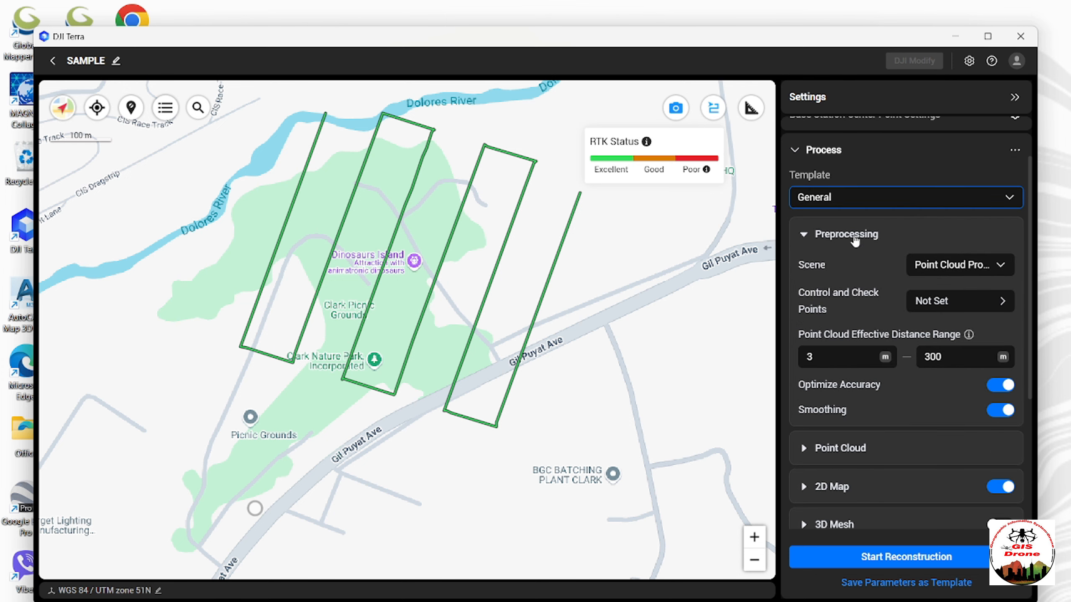
pyautogui.click(966, 265)
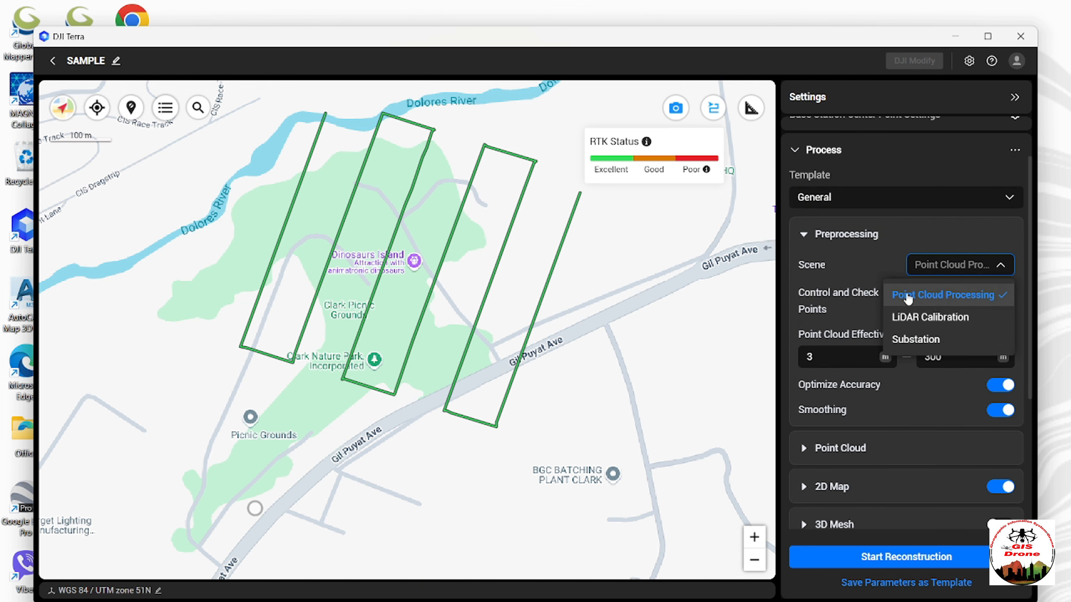
pyautogui.click(969, 295)
pyautogui.scroll(-2, 941, 237)
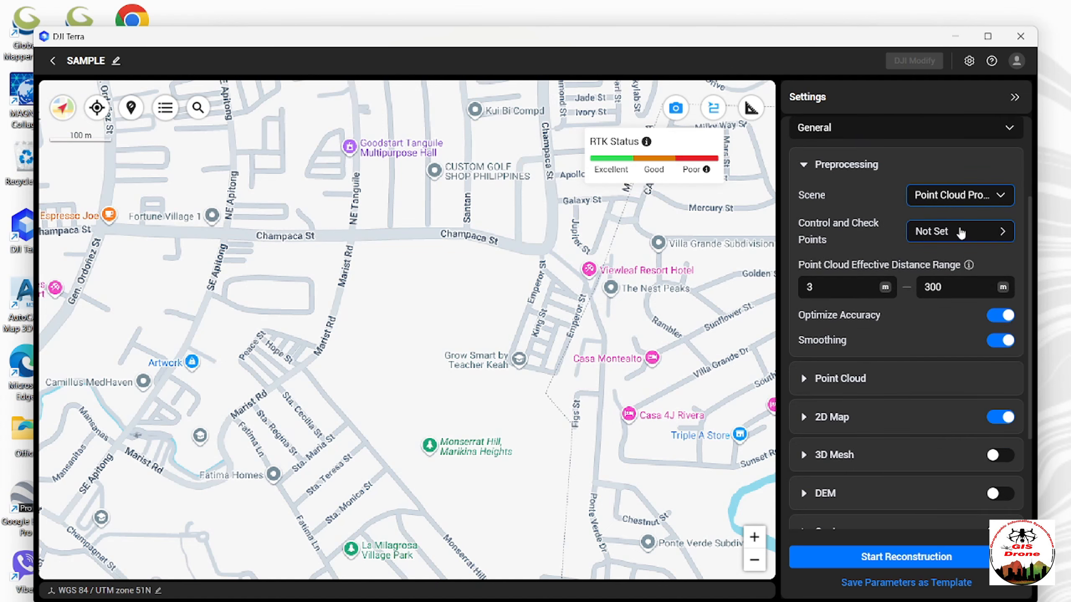
pyautogui.scroll(2, 907, 266)
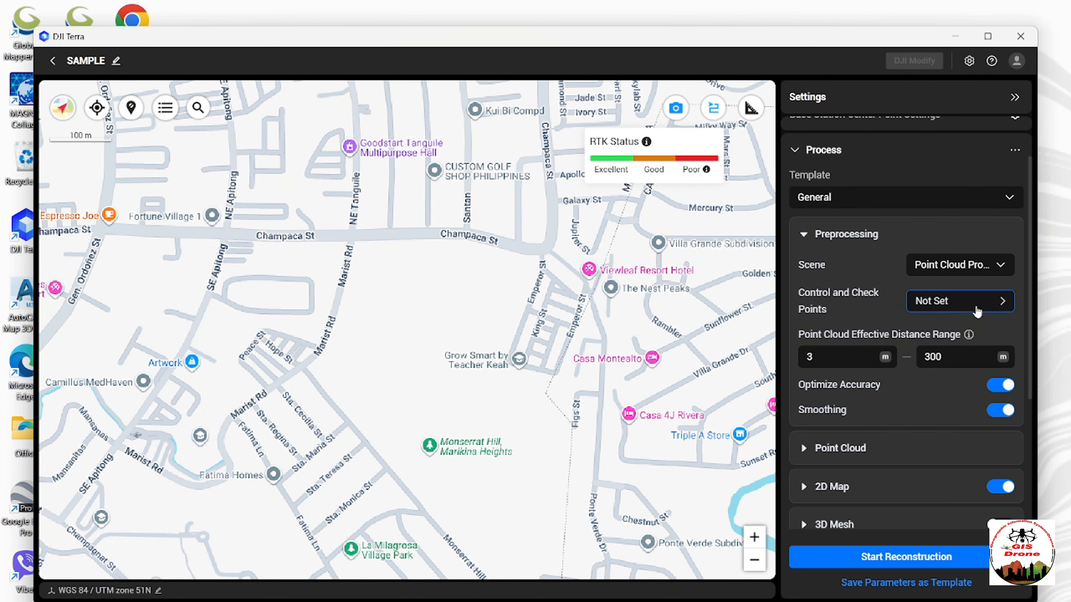
# - Open the control and check point settings and set the horizontal datum to PRS92 / Philippines zone 3
pyautogui.click(990, 307)
pyautogui.click(841, 131)
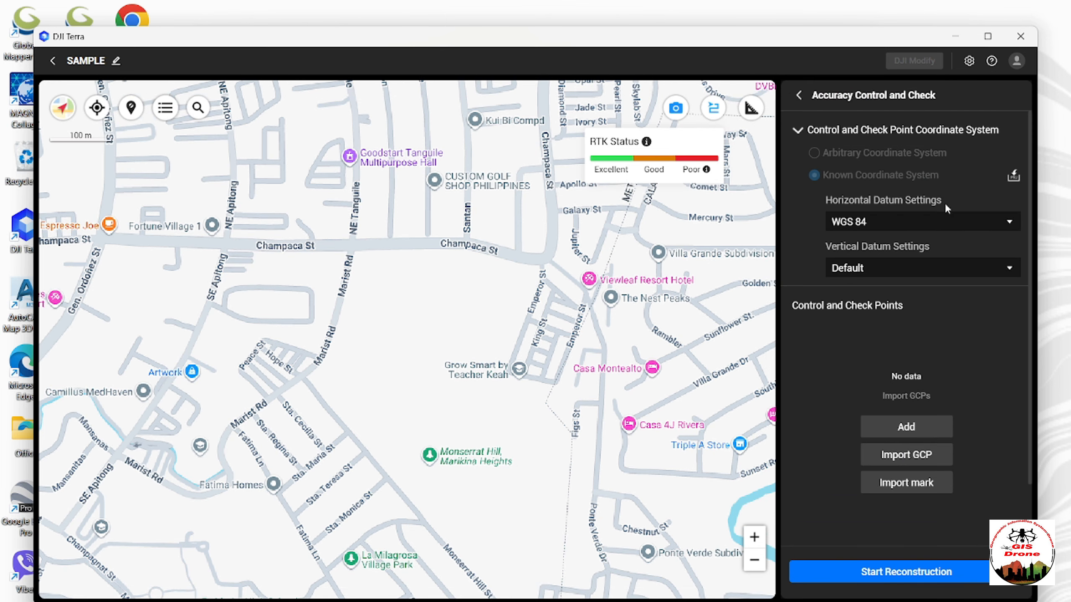
pyautogui.click(934, 224)
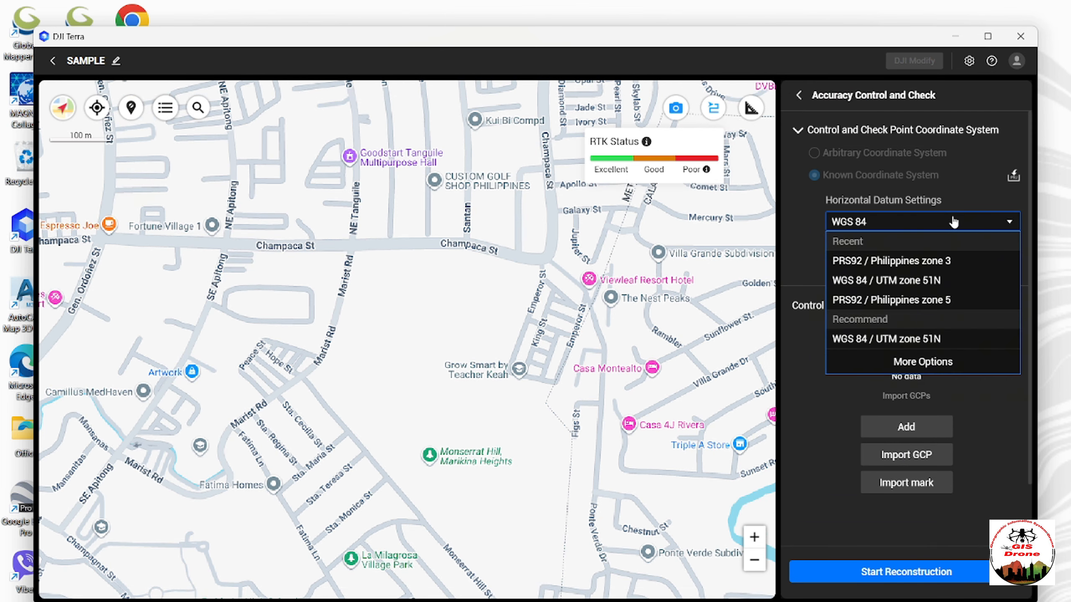
pyautogui.click(956, 261)
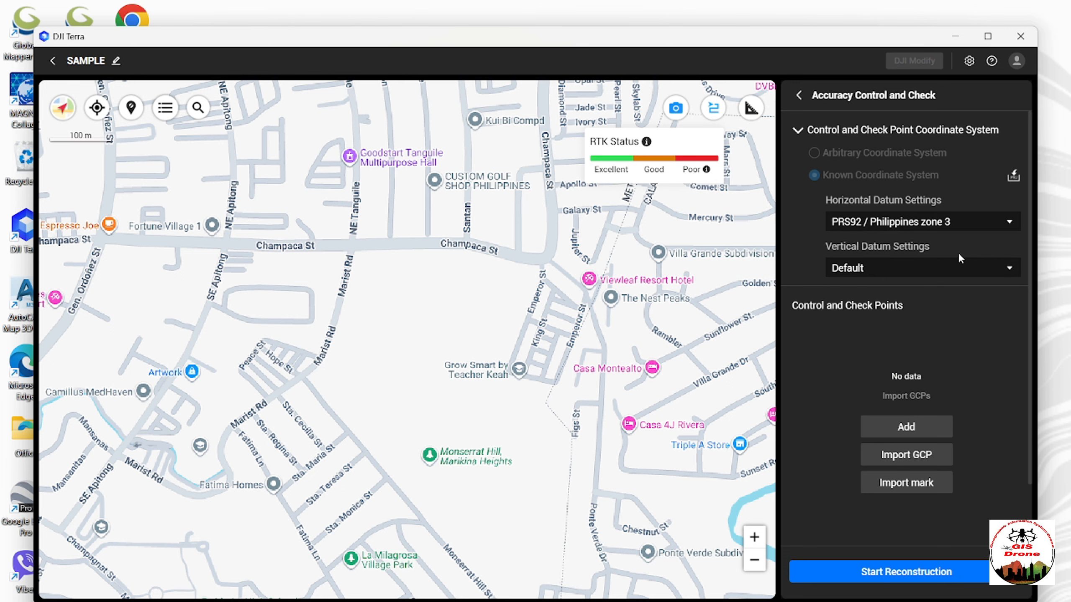
pyautogui.click(957, 227)
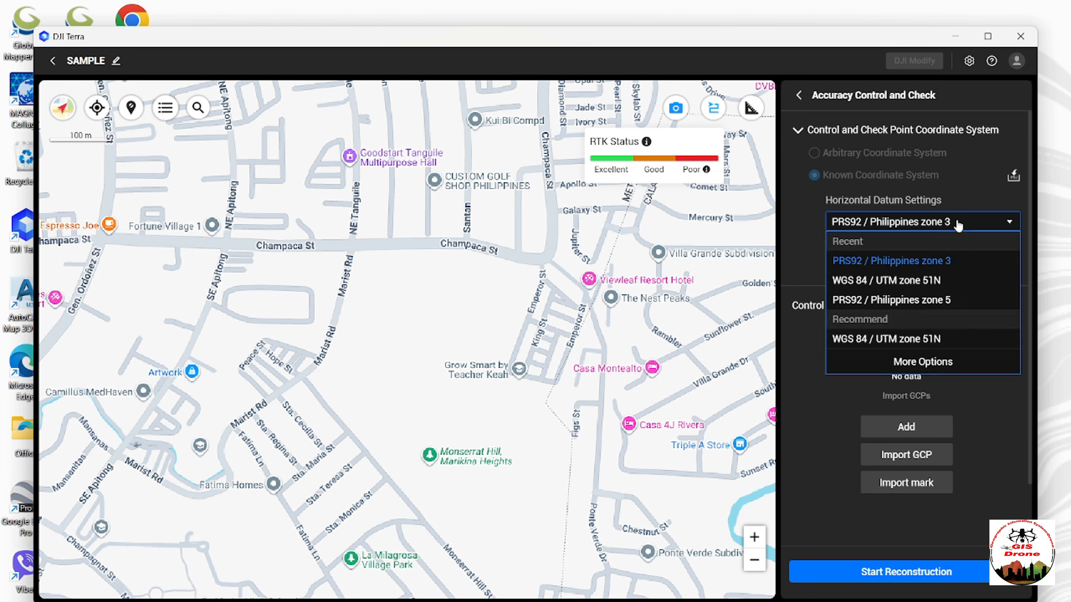
pyautogui.click(957, 223)
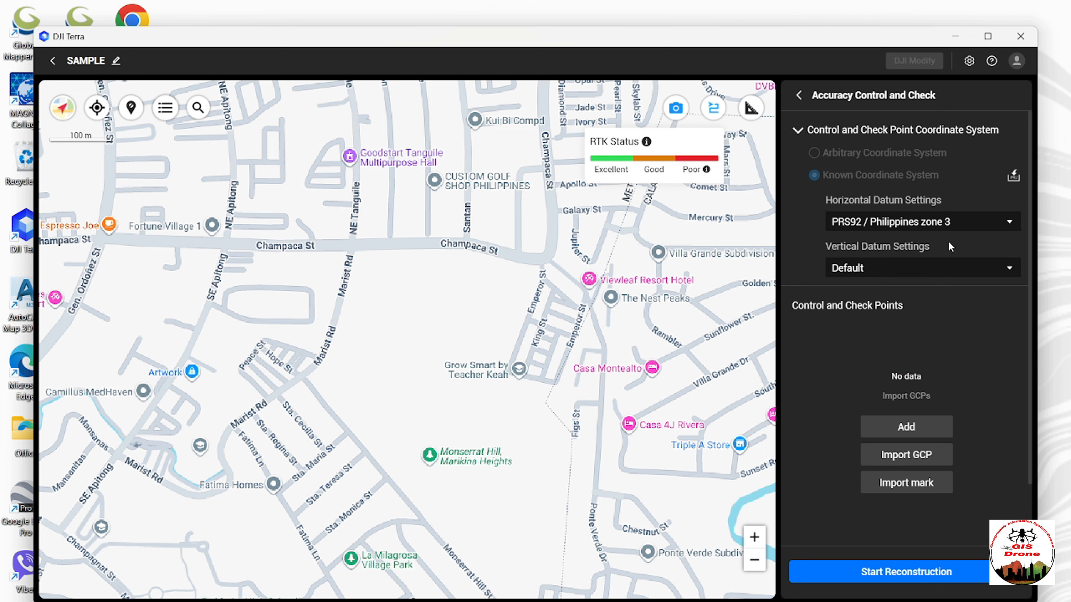
# - Set the control point vertical datum to EGM2008 height (us_nga_egm08_25.tif) and return to the processing settings
pyautogui.click(947, 272)
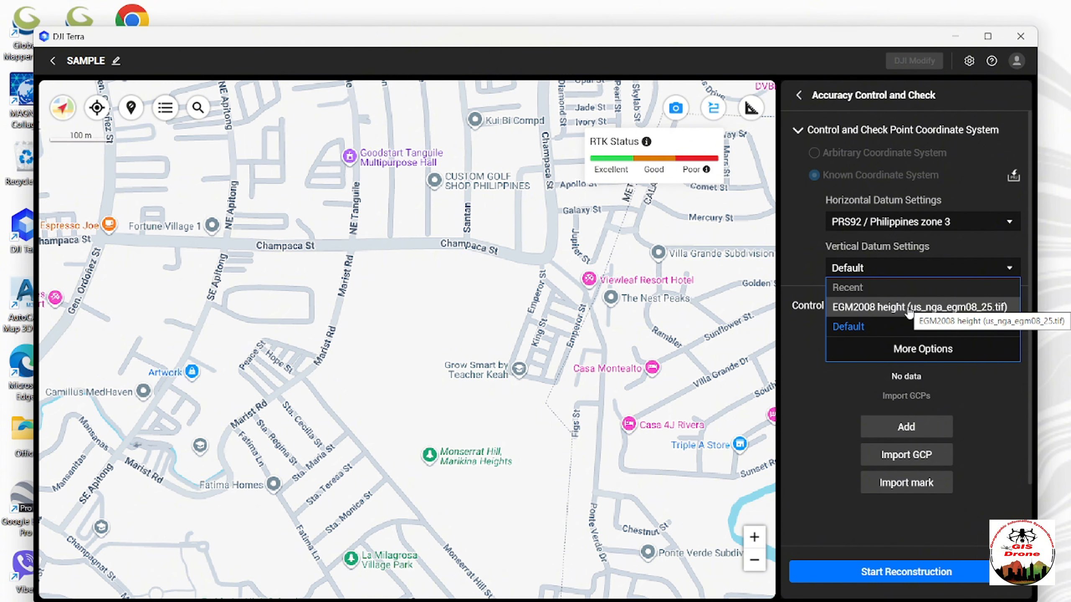
pyautogui.click(888, 310)
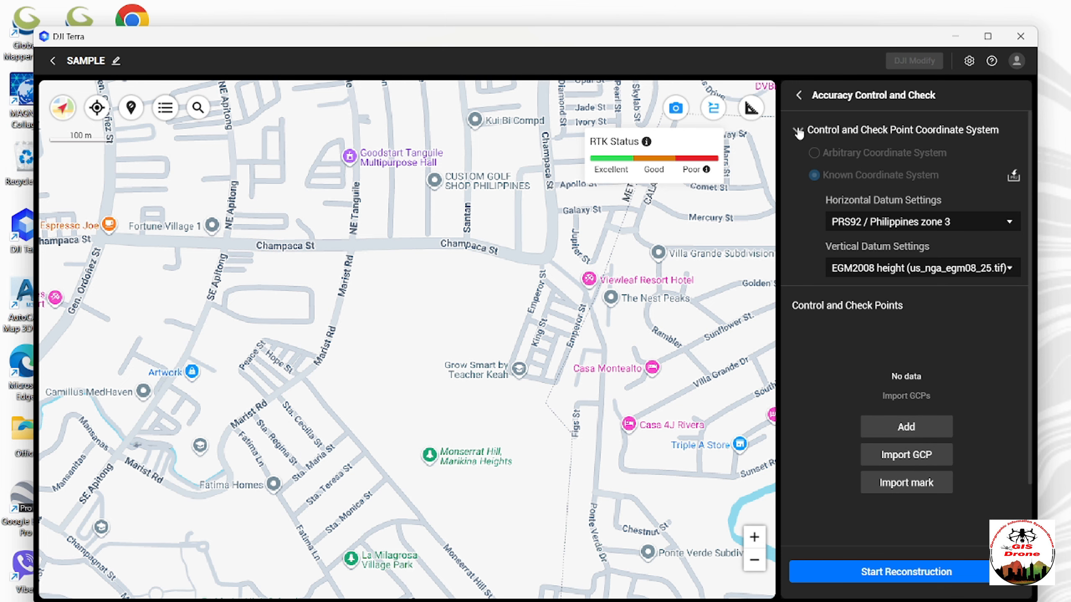
pyautogui.click(797, 99)
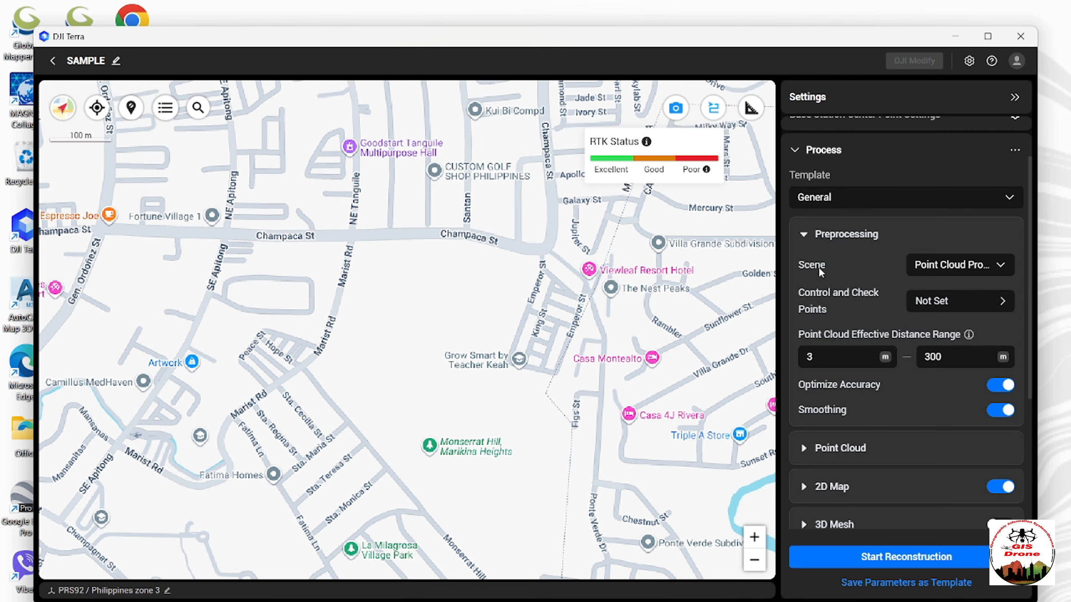
# - Recheck the control point horizontal and vertical datums, then look over the remaining preprocessing and output sections
pyautogui.click(973, 303)
pyautogui.click(856, 131)
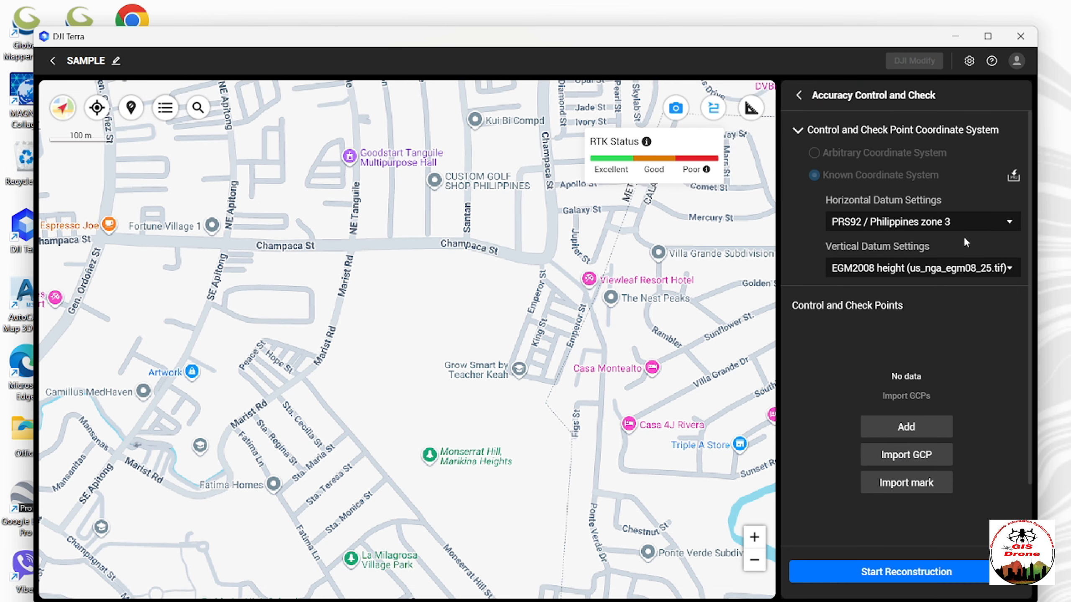
pyautogui.click(800, 102)
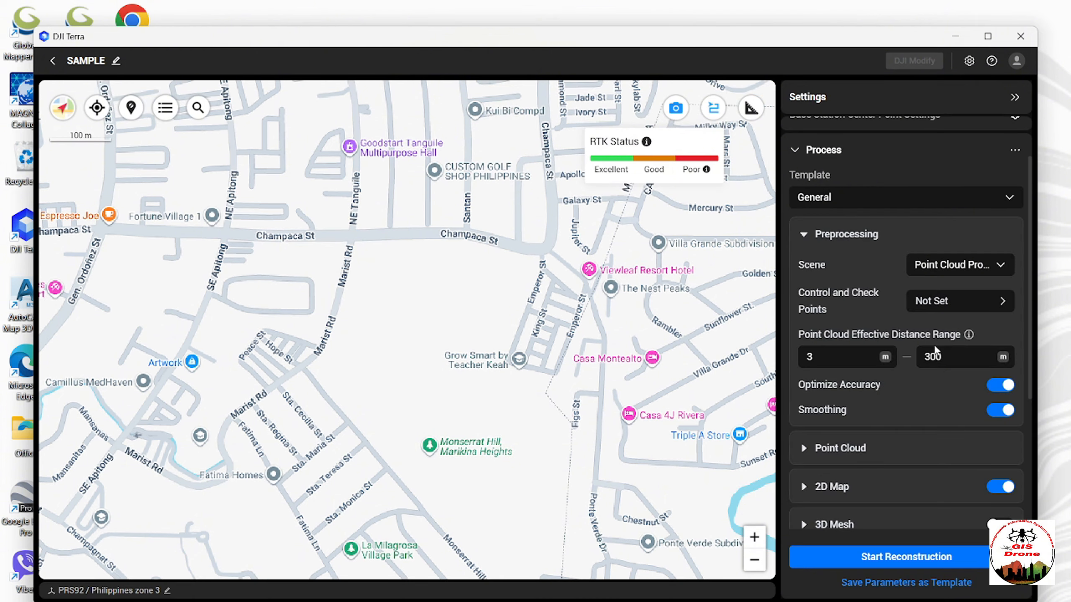
pyautogui.scroll(-3, 949, 287)
pyautogui.scroll(-2, 845, 318)
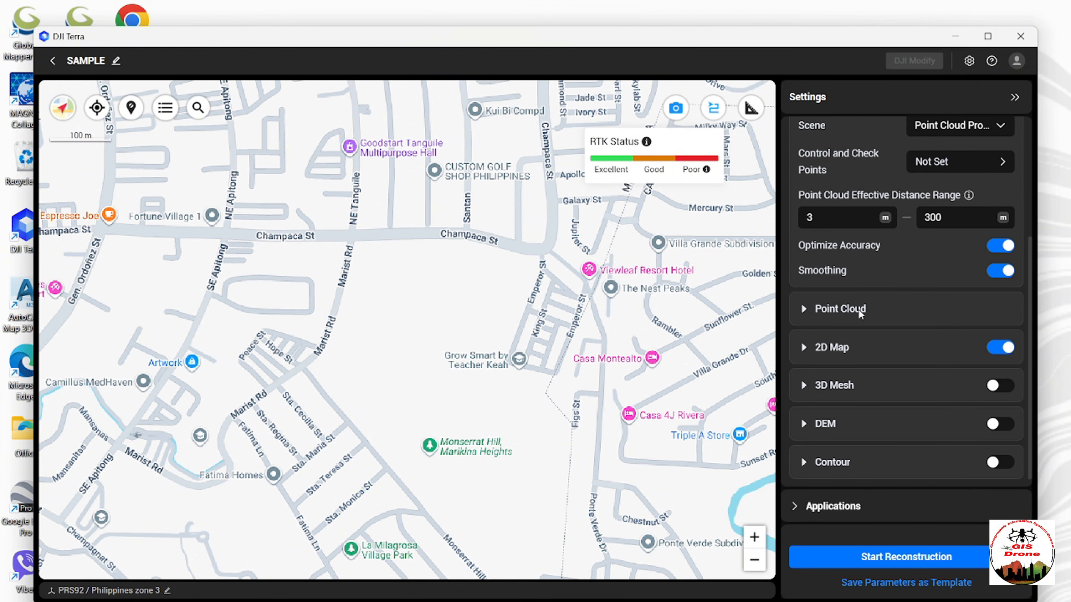
# - Switch the point cloud output density from distance to percentage, using High(100%)
pyautogui.click(824, 213)
pyautogui.click(1003, 222)
pyautogui.scroll(-2, 906, 253)
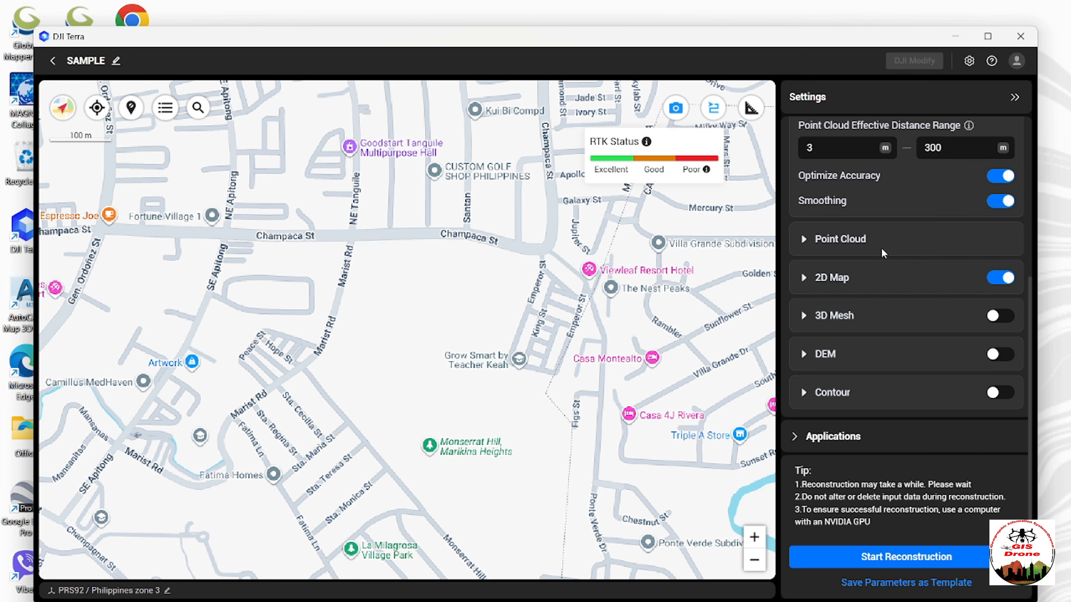
pyautogui.click(888, 240)
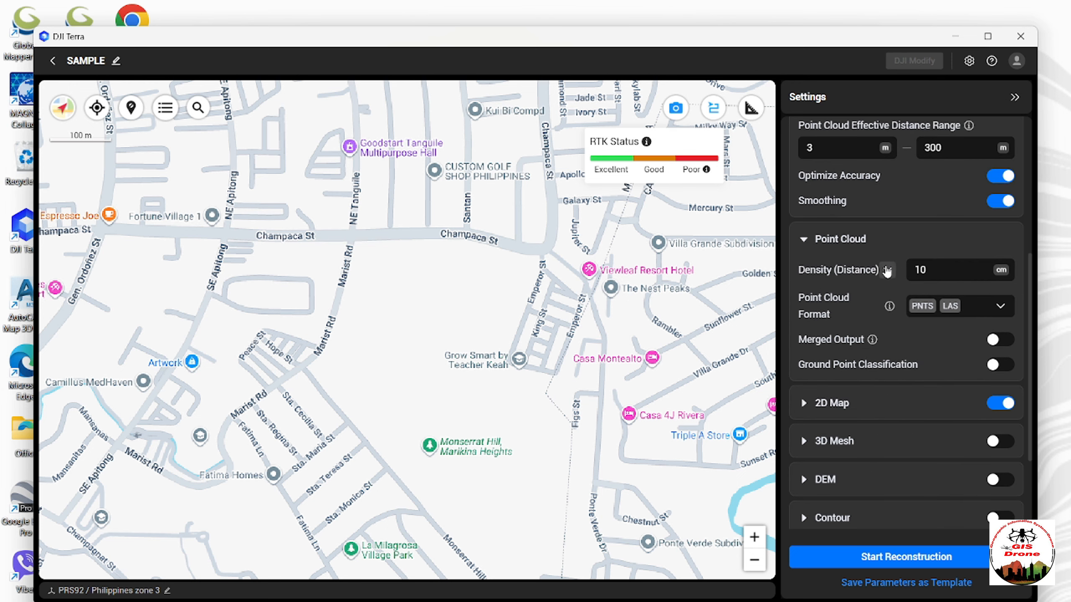
pyautogui.click(837, 270)
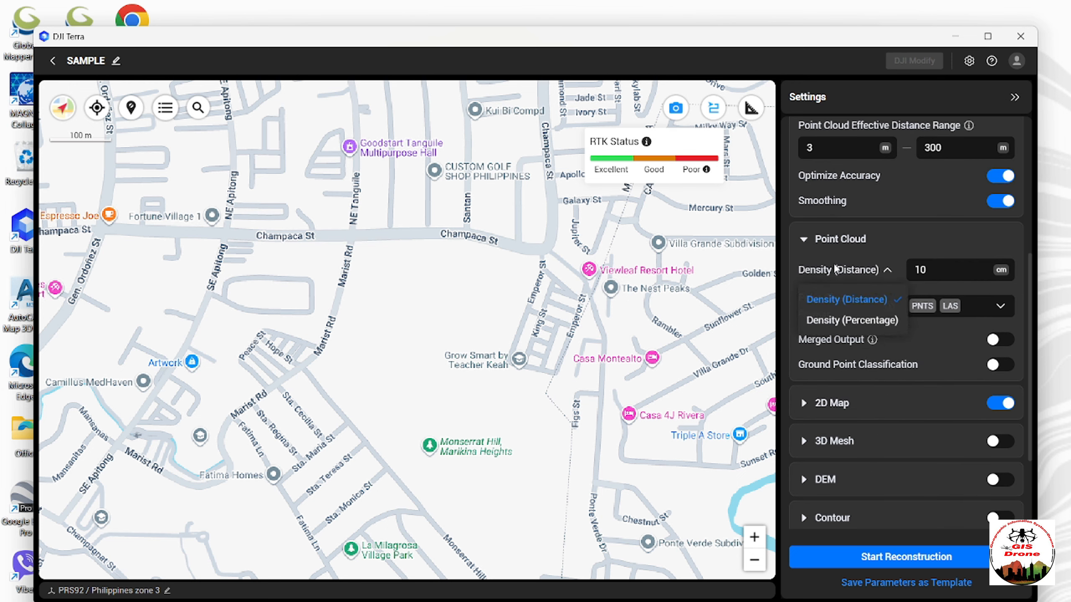
pyautogui.click(875, 323)
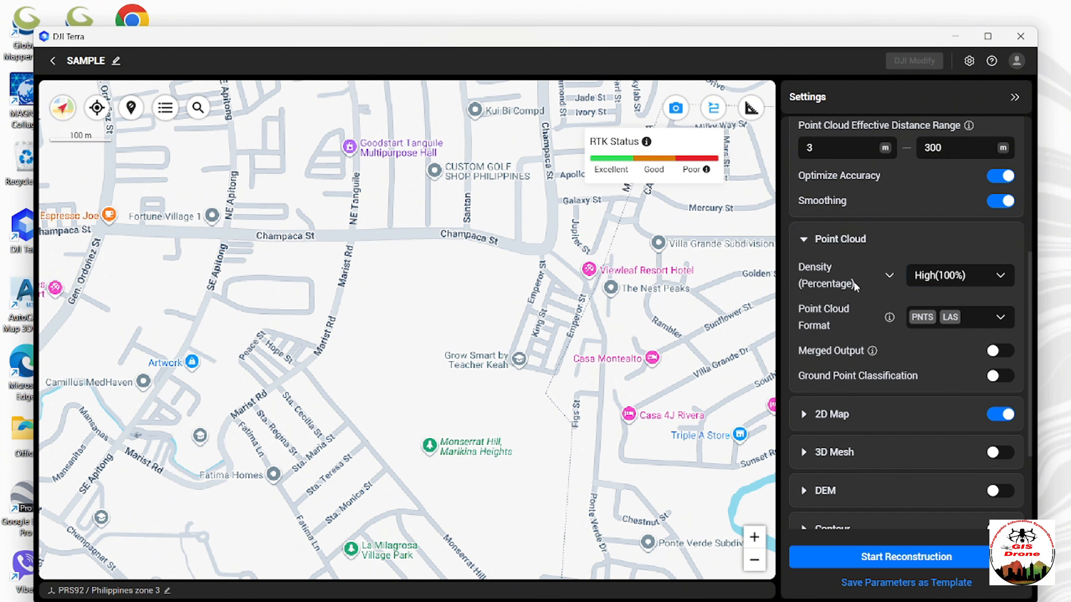
# - Check the available point cloud formats, keep PNTS and LAS selected, and turn on Merged Output
pyautogui.scroll(-3, 978, 261)
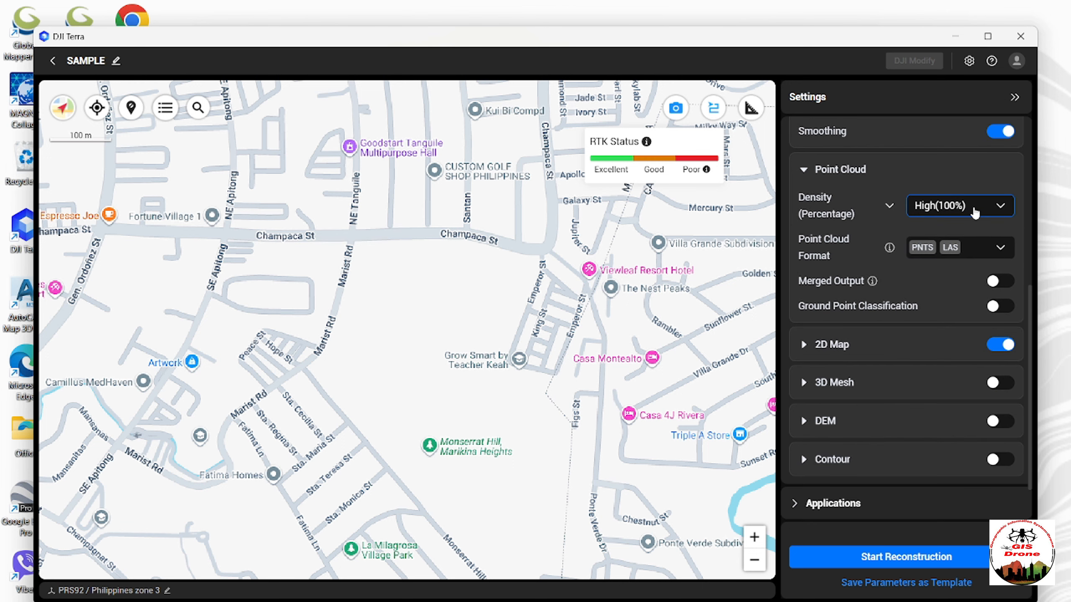
pyautogui.click(975, 248)
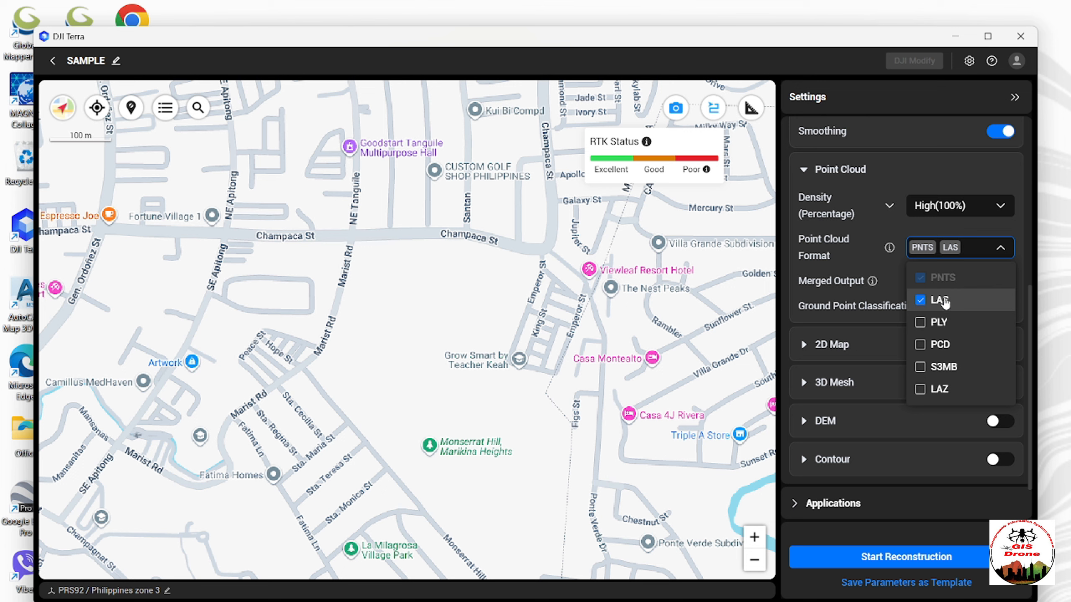
pyautogui.click(982, 251)
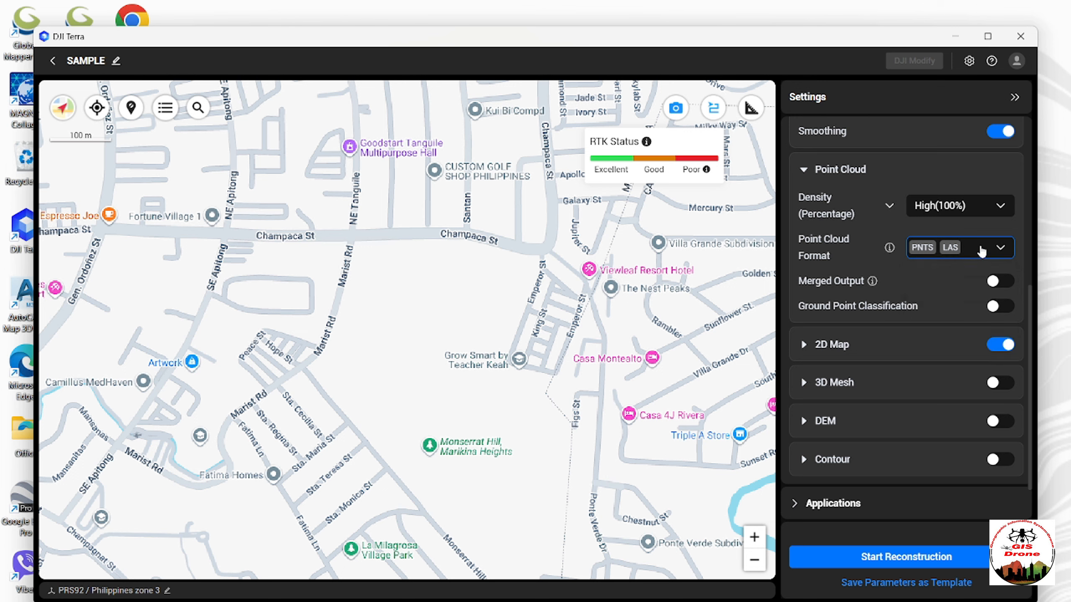
pyautogui.click(971, 249)
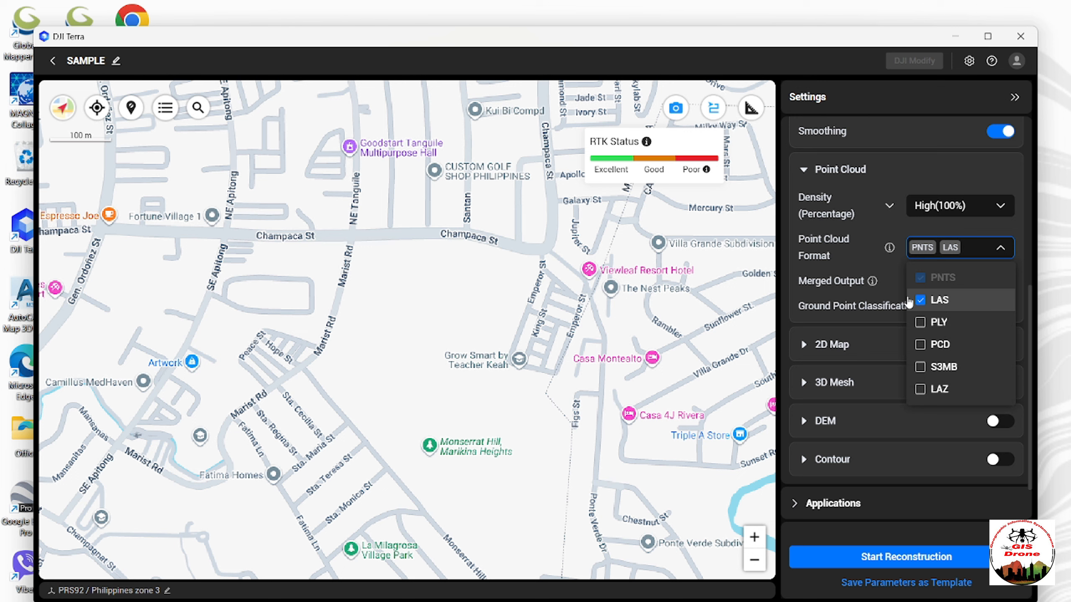
pyautogui.click(966, 252)
pyautogui.scroll(-2, 966, 249)
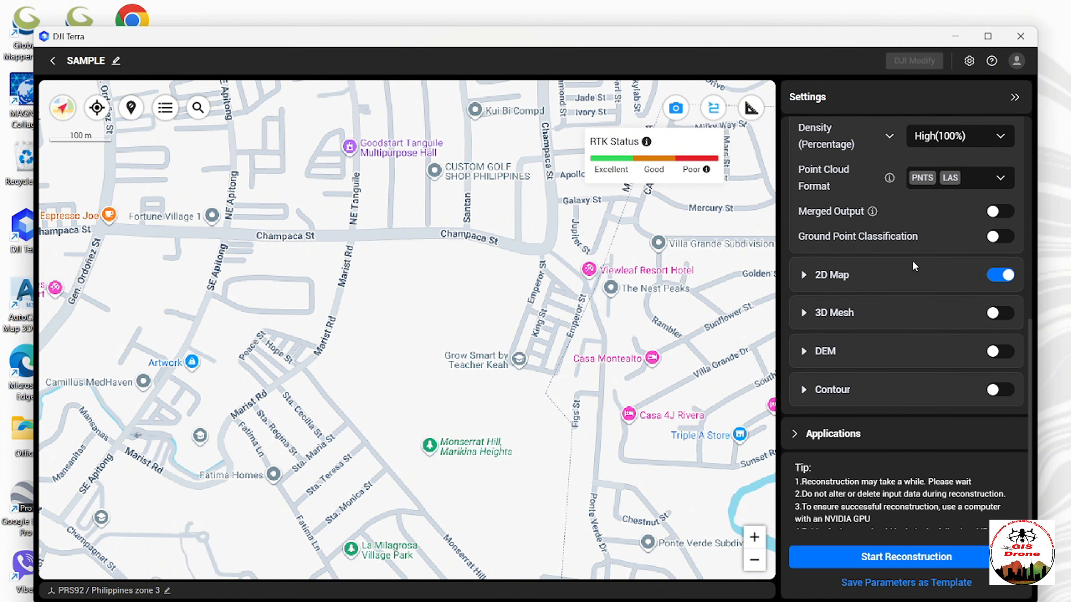
pyautogui.click(1000, 212)
pyautogui.scroll(3, 930, 227)
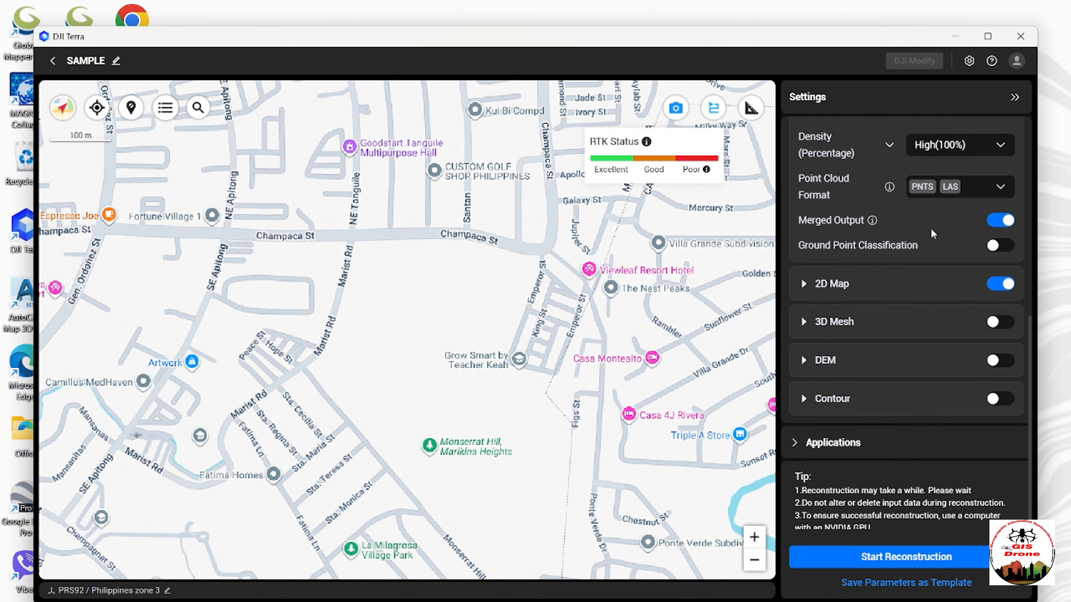
pyautogui.scroll(-2, 980, 375)
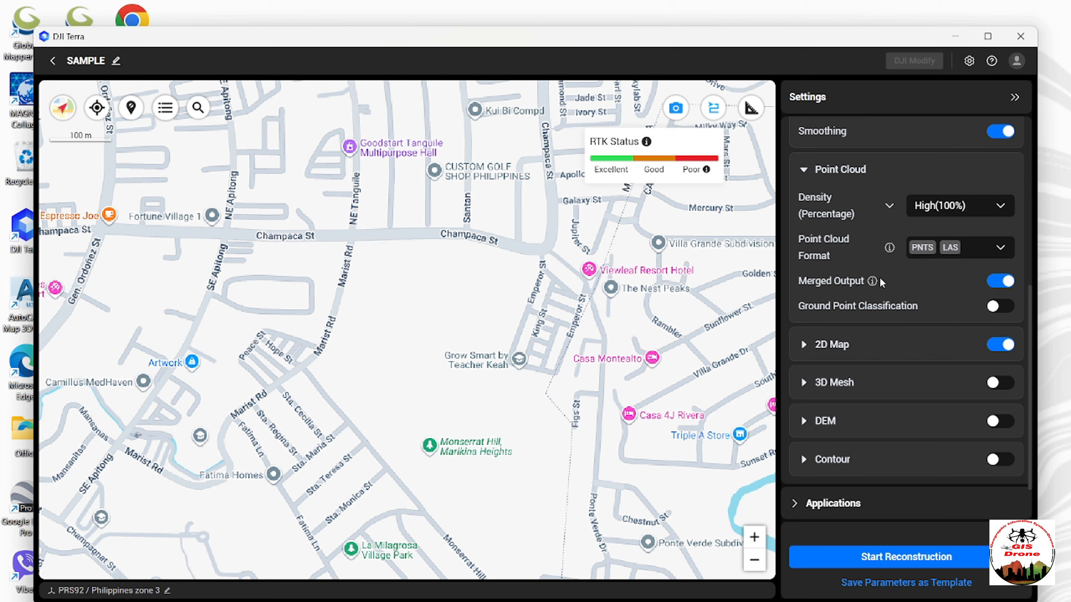
# - Expand the 2D Map output settings and look over the resolution and map tilting options
pyautogui.scroll(-2, 1003, 291)
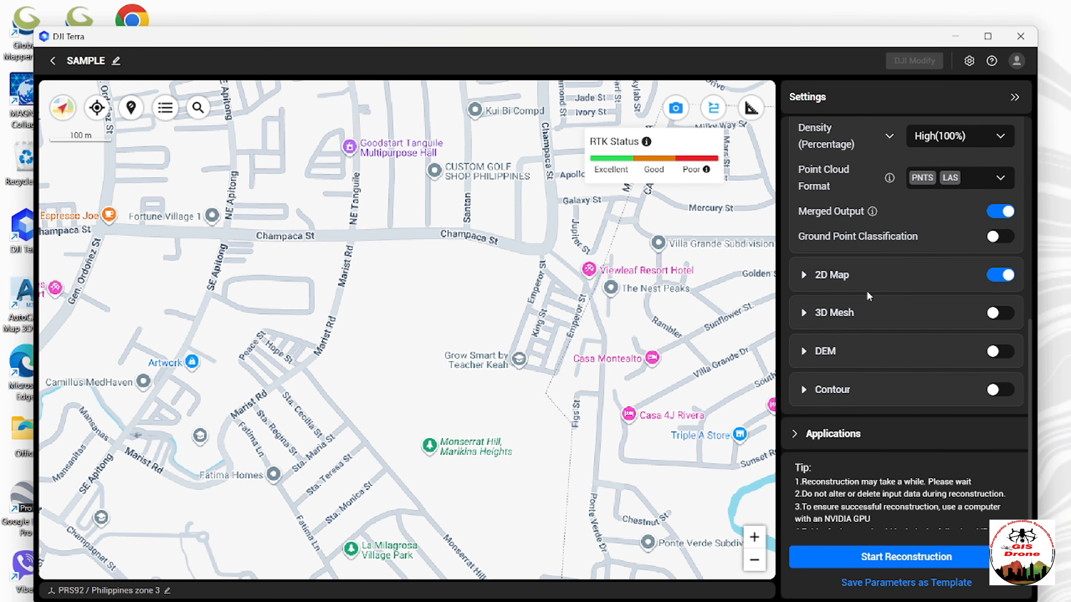
pyautogui.click(890, 275)
pyautogui.scroll(-2, 908, 315)
pyautogui.scroll(2, 859, 255)
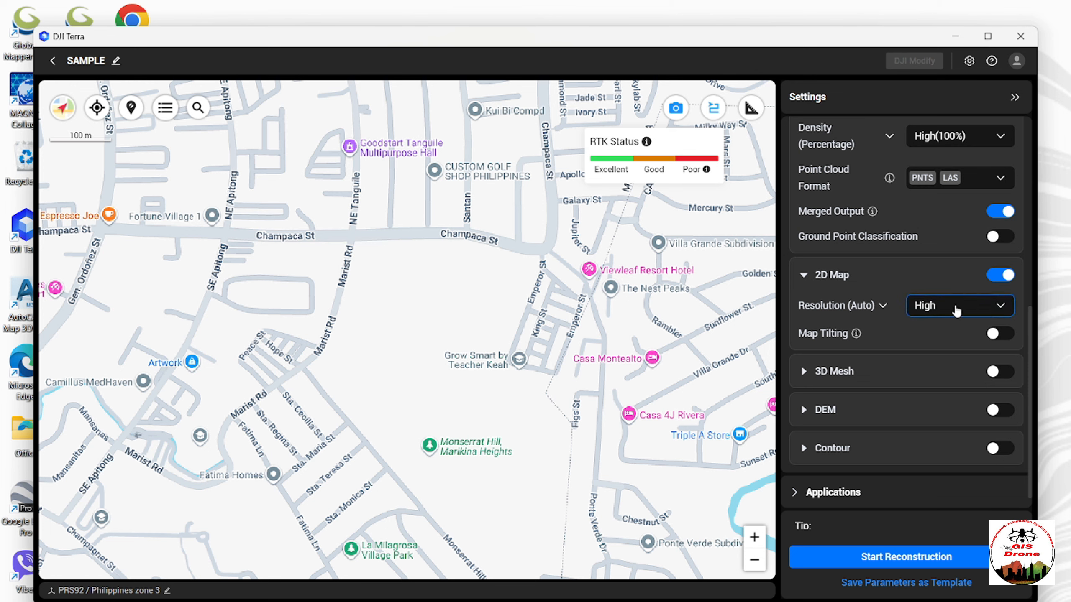
pyautogui.scroll(-2, 955, 307)
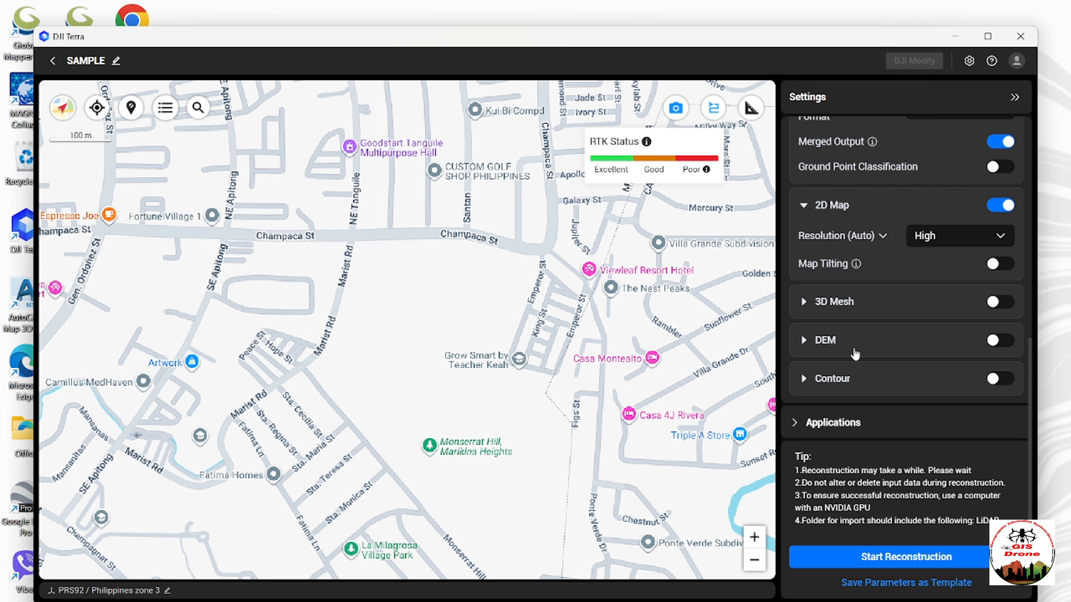
# - Review all processing settings, from the datasets and preprocessing to the point cloud, 2D map, 3D mesh, DEM and contour outputs
pyautogui.scroll(3, 940, 347)
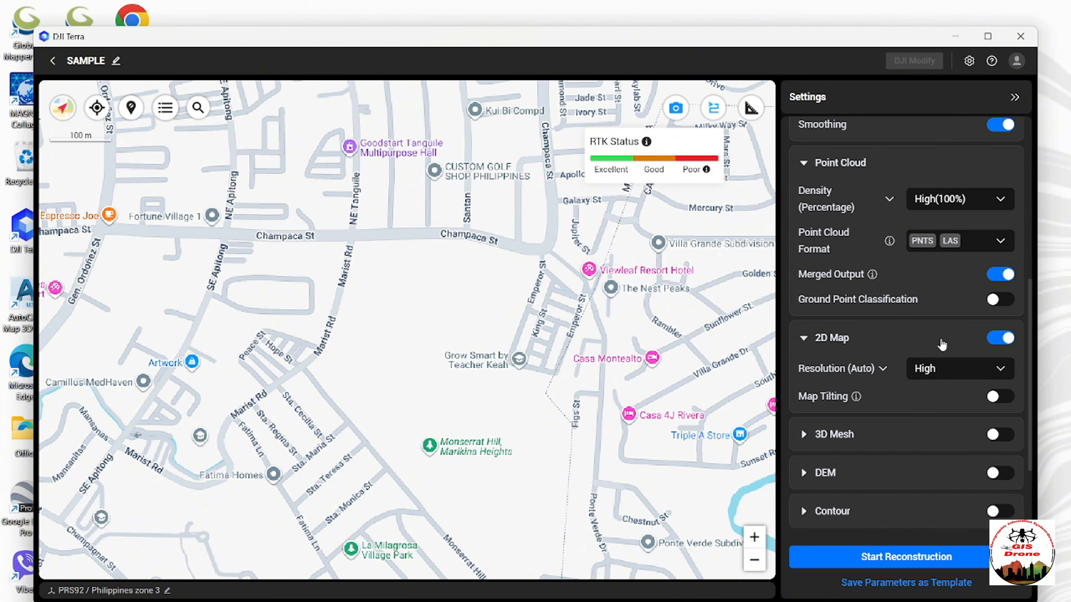
pyautogui.scroll(-3, 932, 335)
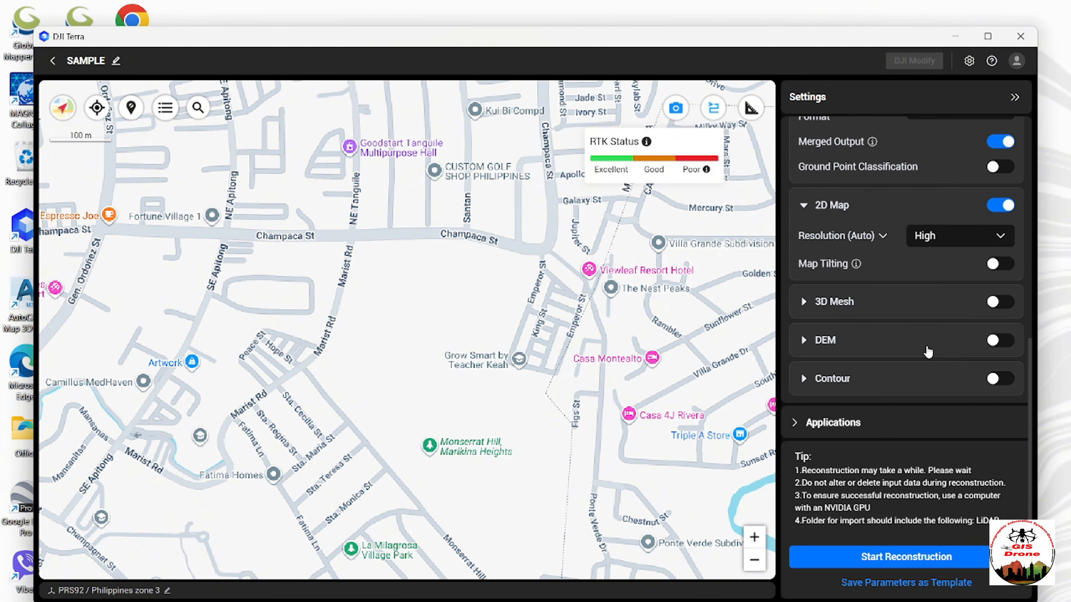
pyautogui.scroll(5, 905, 384)
pyautogui.scroll(-3, 904, 384)
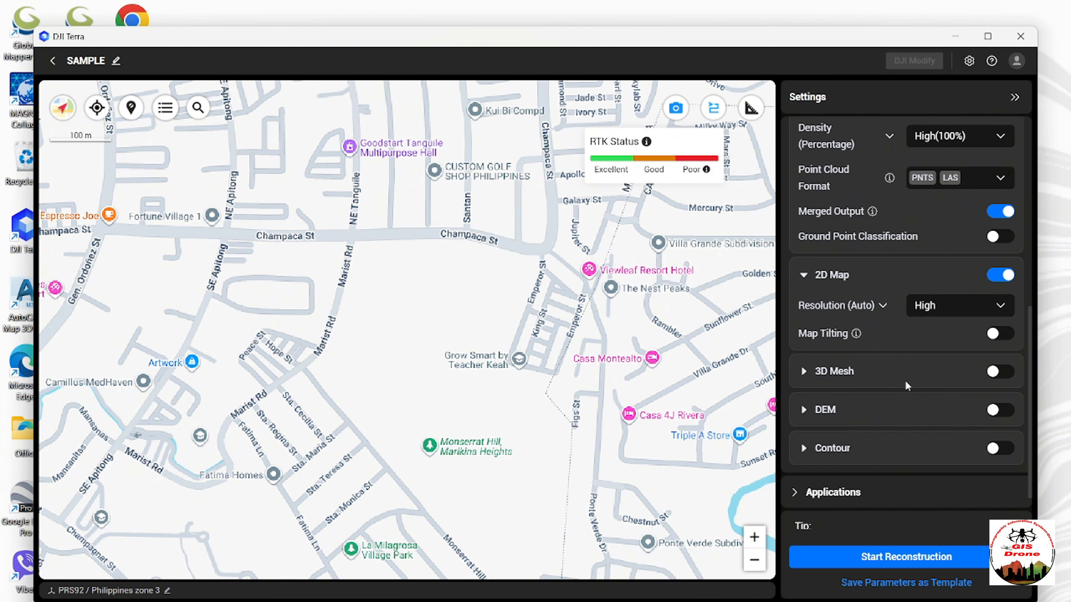
pyautogui.scroll(3, 905, 380)
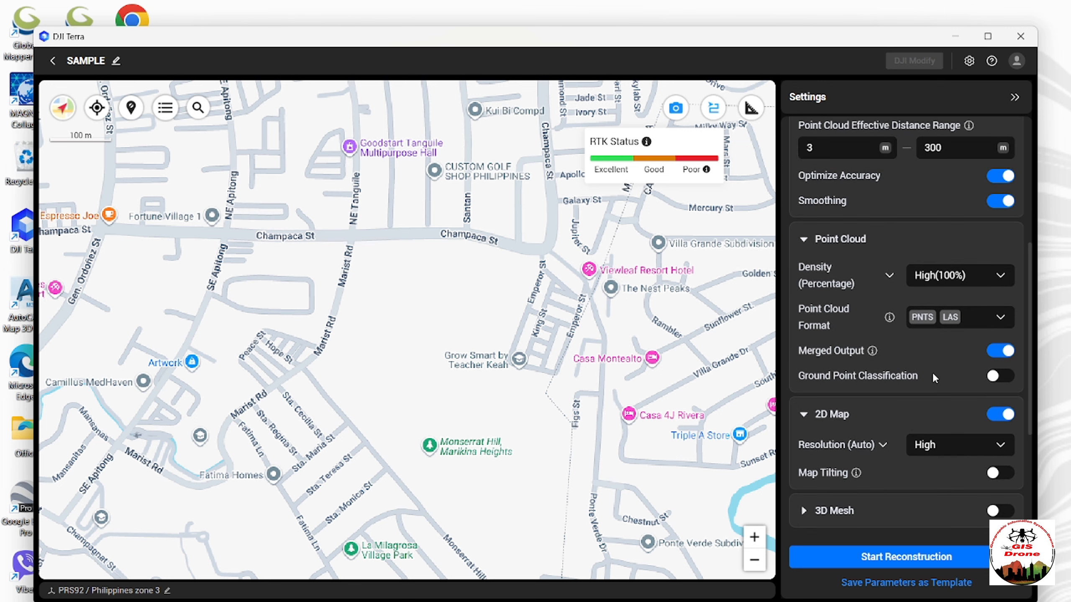
pyautogui.scroll(-5, 930, 370)
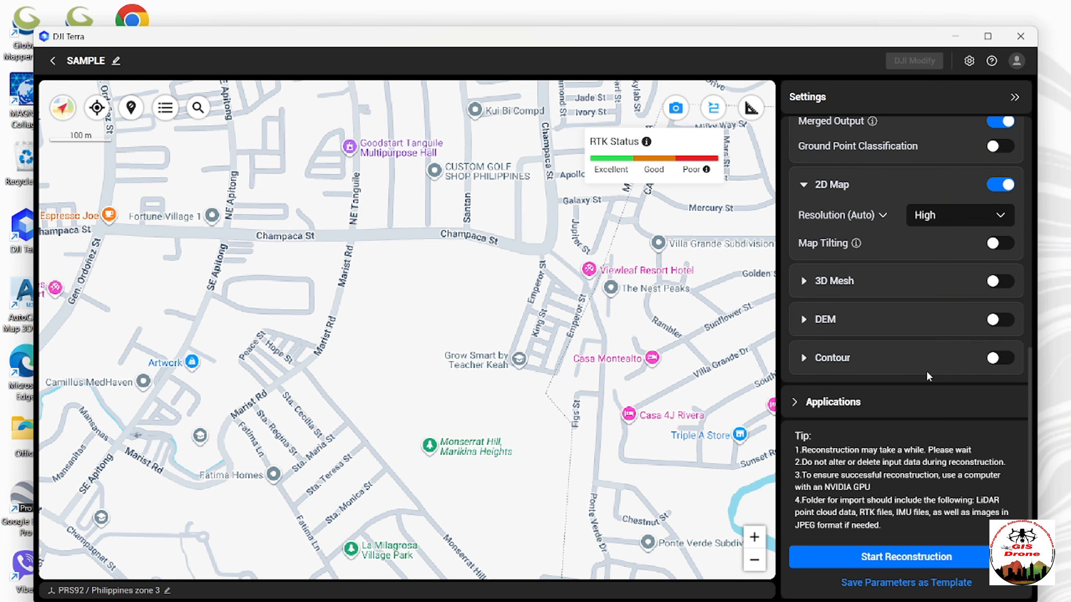
pyautogui.scroll(5, 930, 370)
pyautogui.scroll(-4, 917, 388)
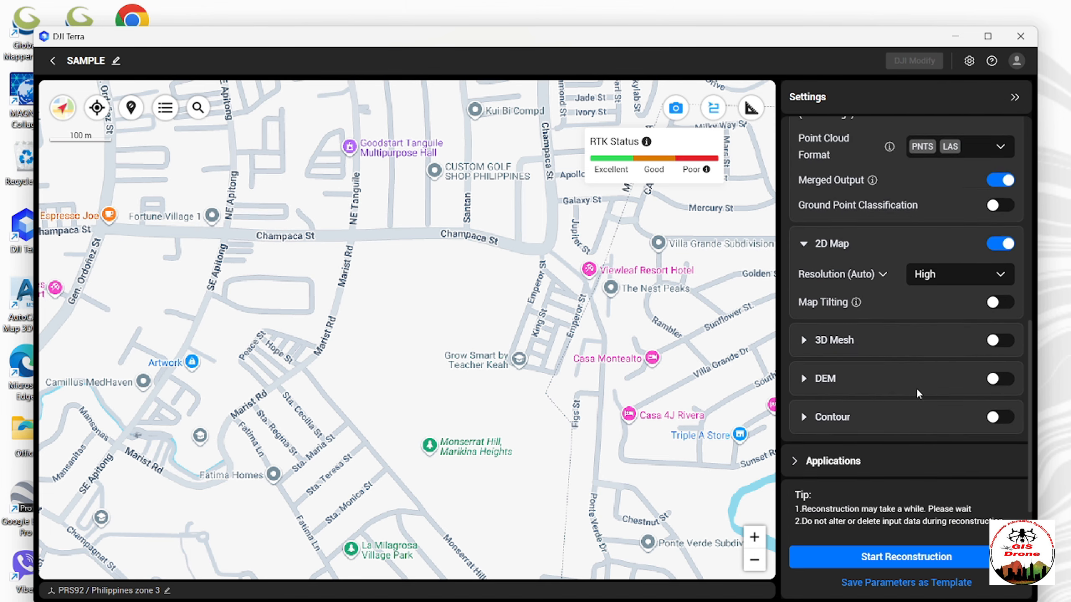
pyautogui.scroll(6, 917, 391)
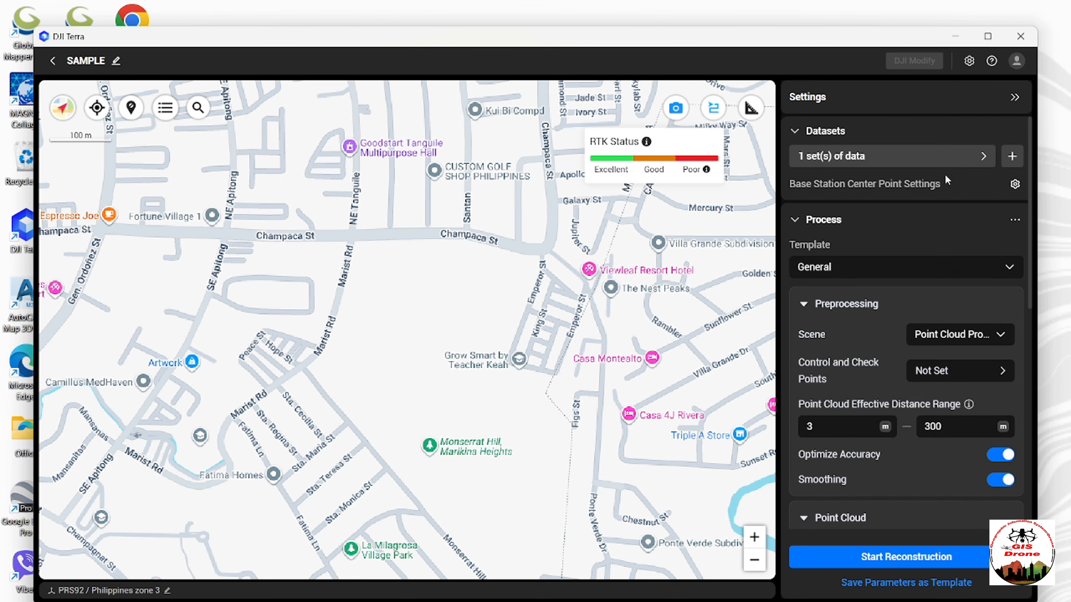
pyautogui.scroll(-5, 936, 277)
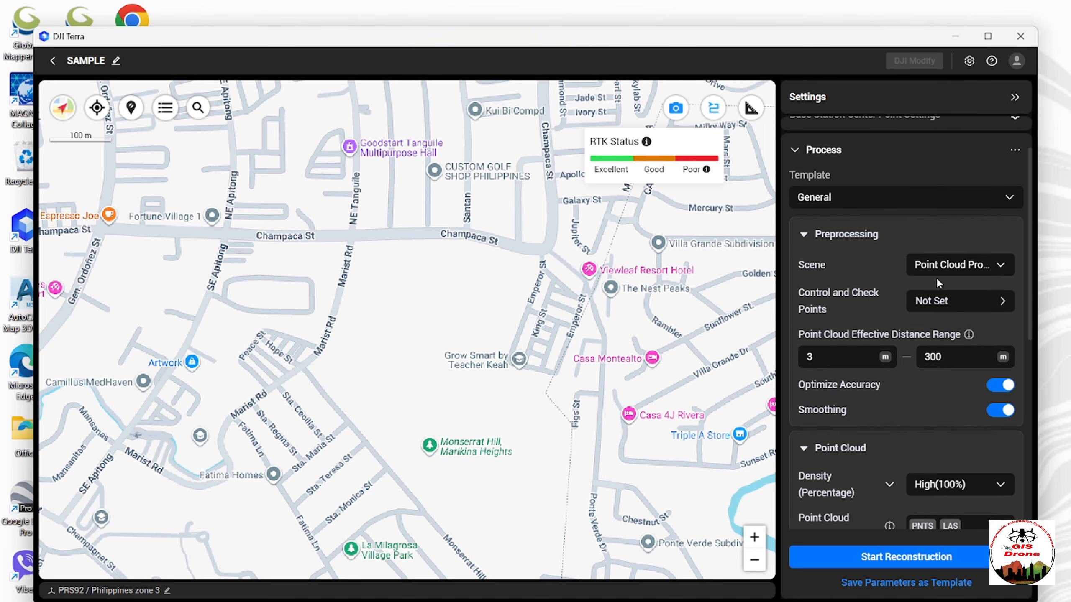
pyautogui.scroll(-5, 936, 277)
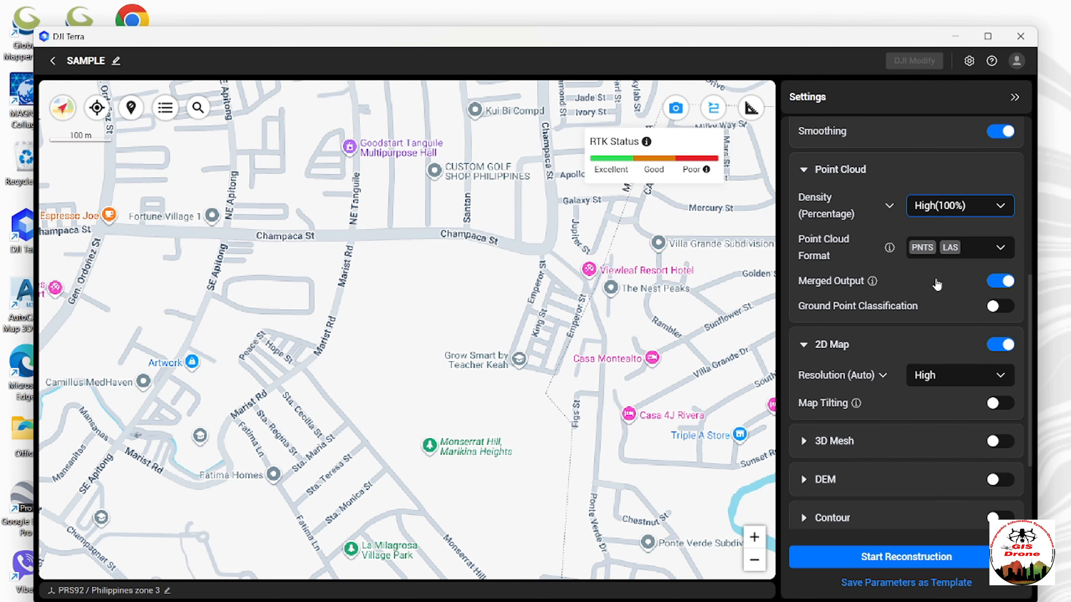
pyautogui.scroll(-1, 937, 278)
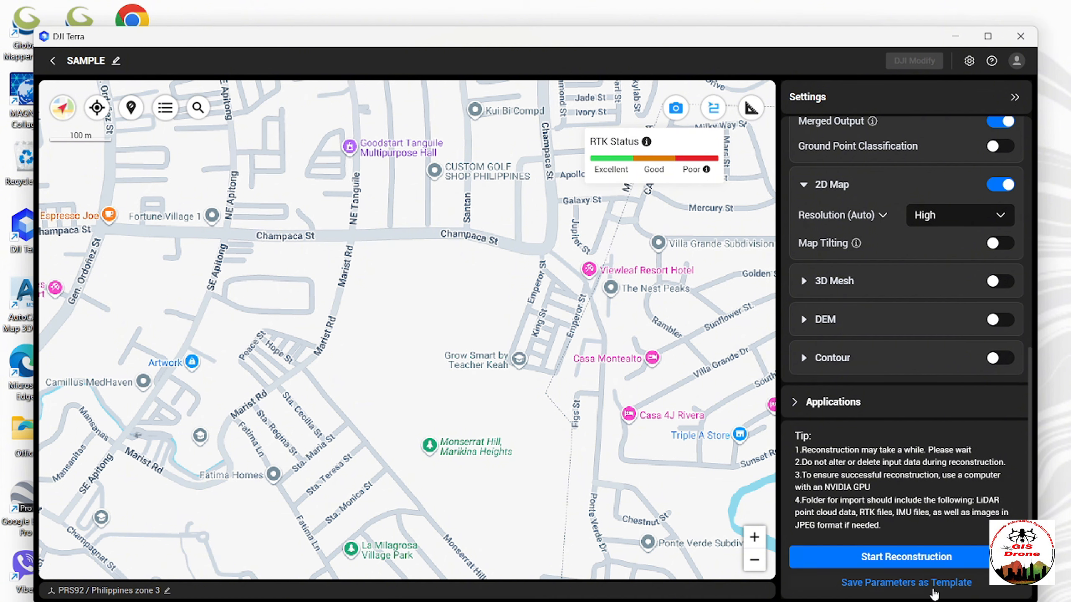
# - Start the reconstruction, accept the parameters checklist and dismiss the completion message once processing ends
pyautogui.click(918, 564)
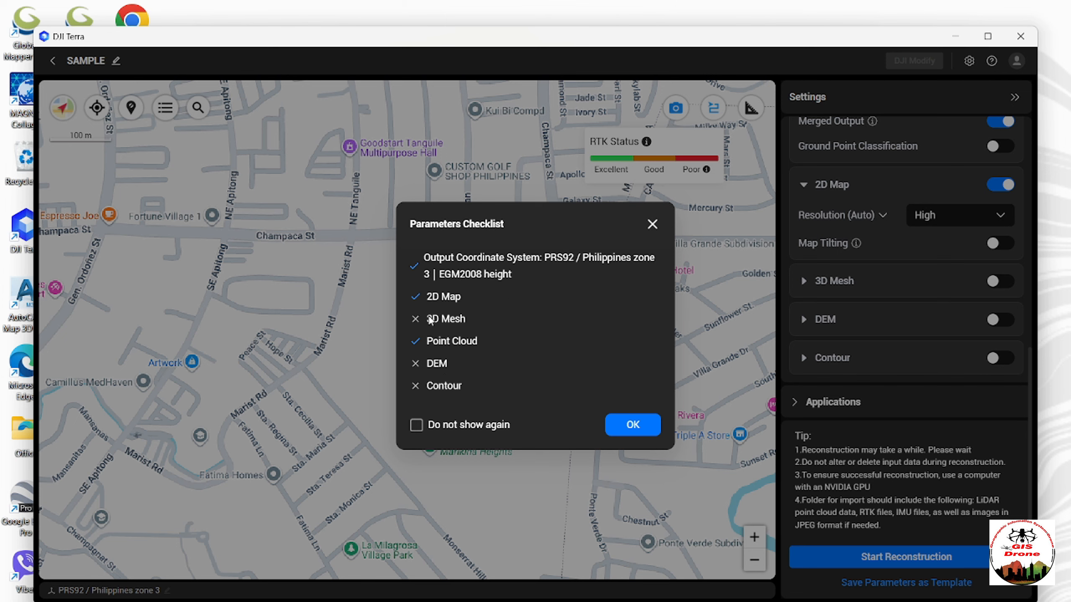
pyautogui.click(633, 424)
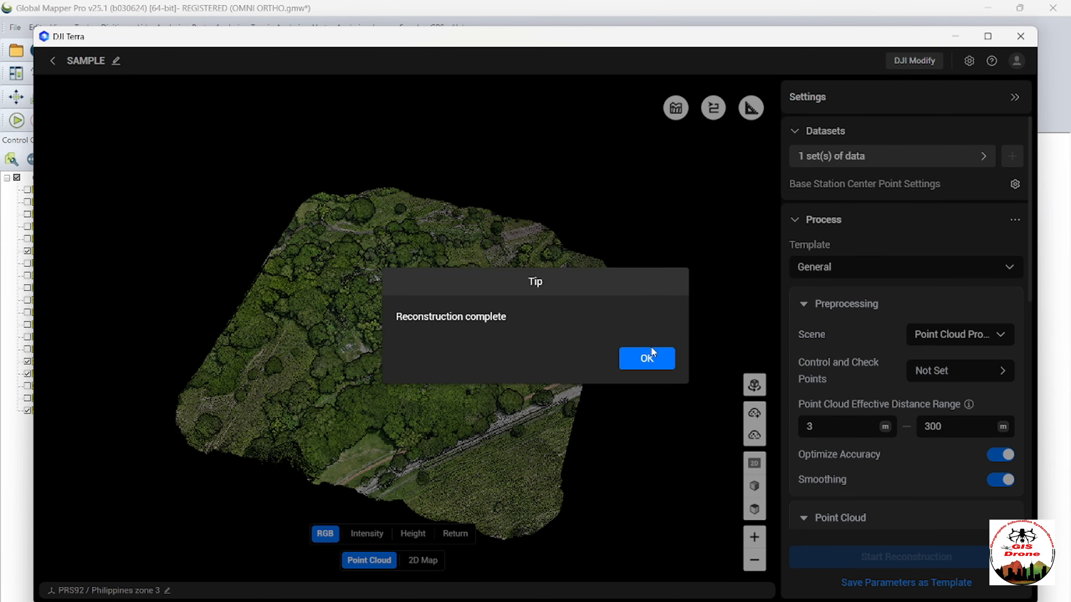
pyautogui.click(658, 370)
# - Inspect the reconstructed point cloud in RGB colours from different angles and distances
pyautogui.moveTo(568, 363); pyautogui.dragTo(620, 248)
pyautogui.scroll(5, 569, 296)
pyautogui.scroll(-5, 570, 301)
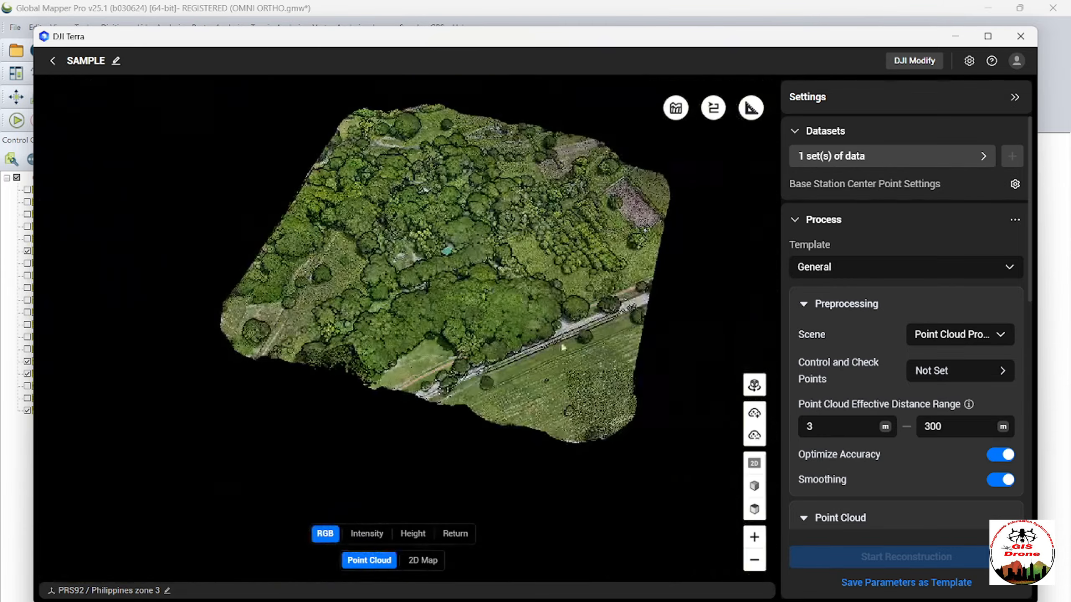
pyautogui.moveTo(513, 339)
pyautogui.mouseDown(button='middle')
pyautogui.moveTo(478, 385)
pyautogui.moveTo(508, 328)
pyautogui.moveTo(508, 447)
pyautogui.moveTo(501, 257)
pyautogui.moveTo(543, 311)
pyautogui.moveTo(544, 233)
pyautogui.moveTo(529, 419)
pyautogui.mouseUp(button='middle')
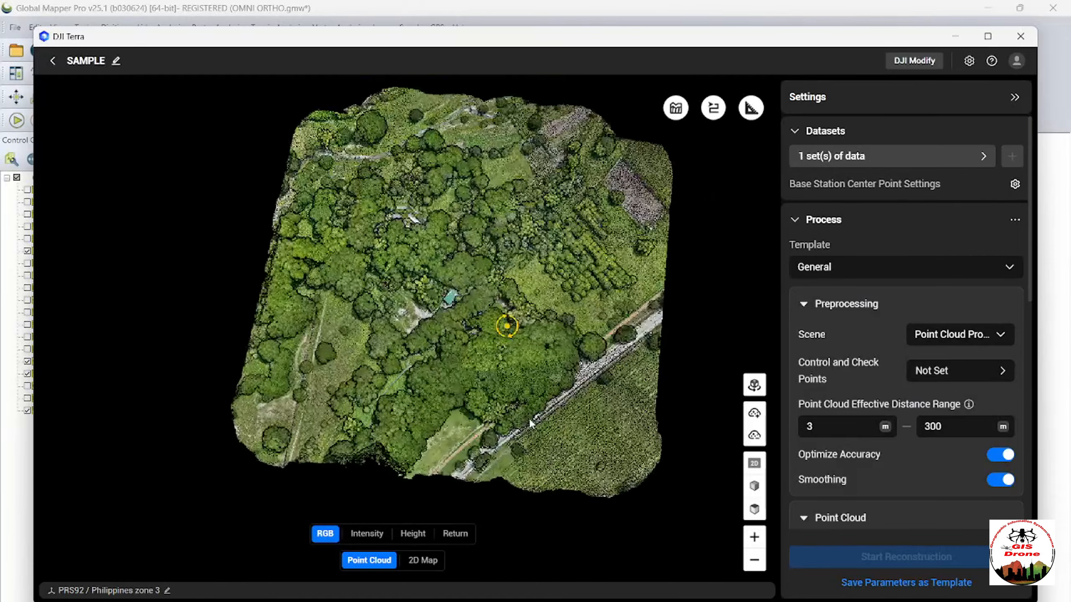
# - View the point cloud coloured by intensity, height and return, examining the return display both up close and as a whole
pyautogui.click(367, 534)
pyautogui.click(413, 534)
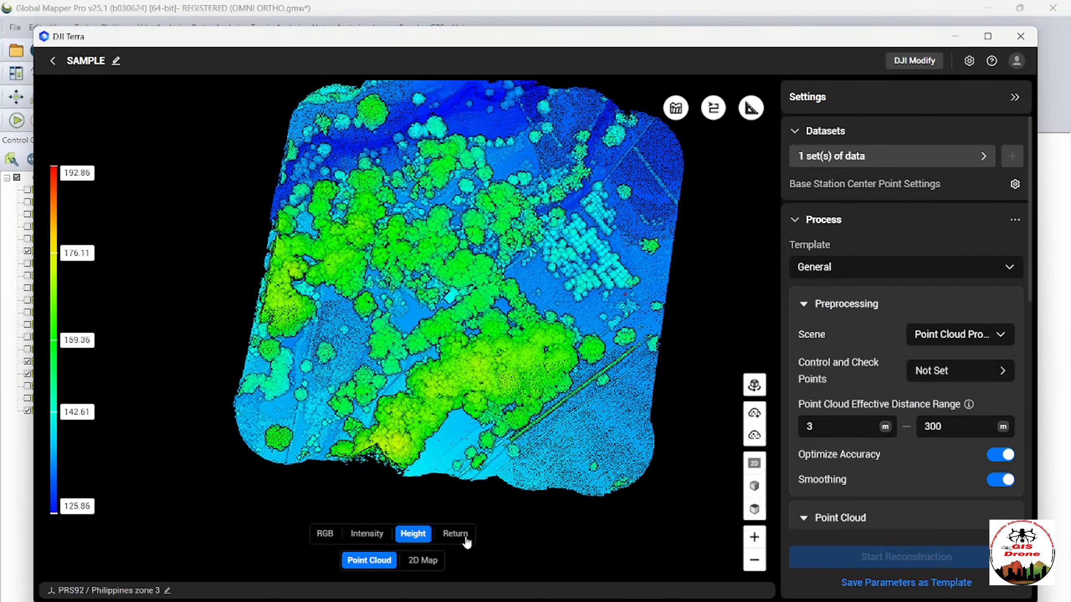
pyautogui.click(465, 539)
pyautogui.scroll(10, 529, 333)
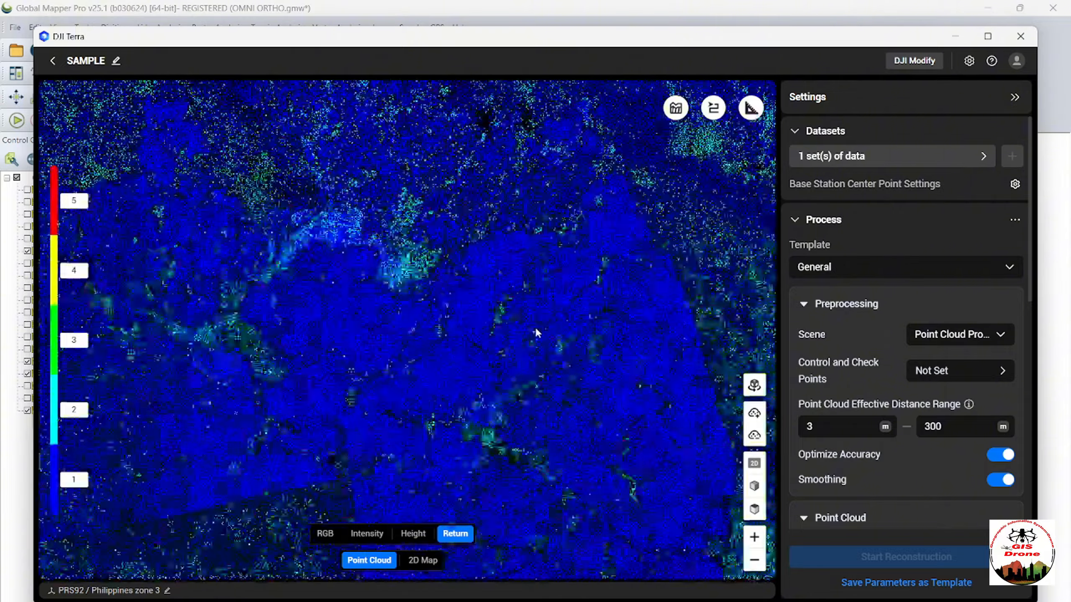
pyautogui.scroll(-5, 710, 375)
pyautogui.scroll(8, 330, 288)
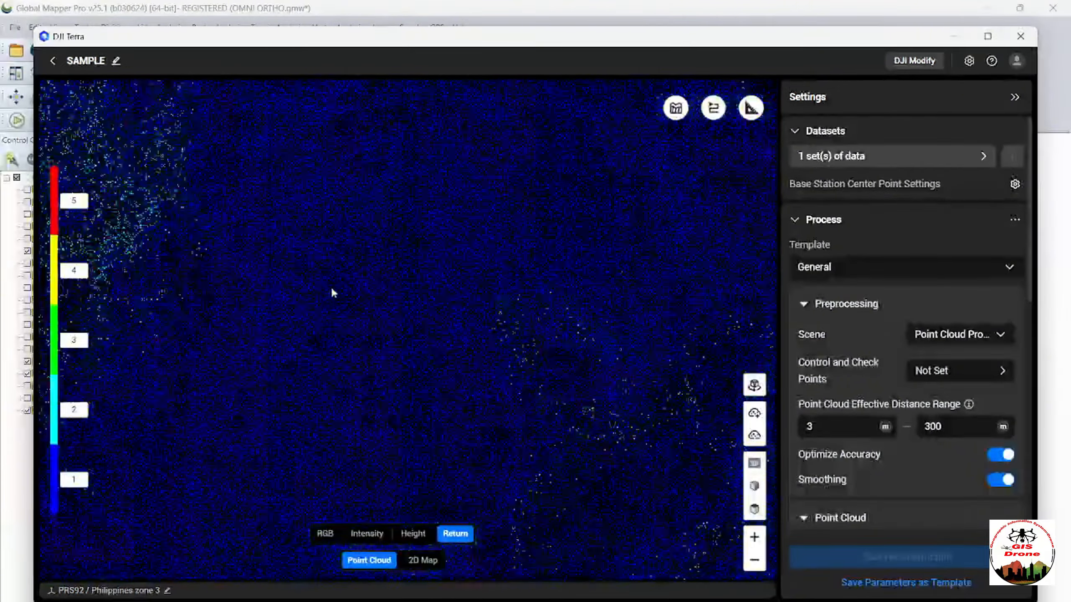
pyautogui.scroll(-8, 355, 313)
pyautogui.scroll(8, 527, 335)
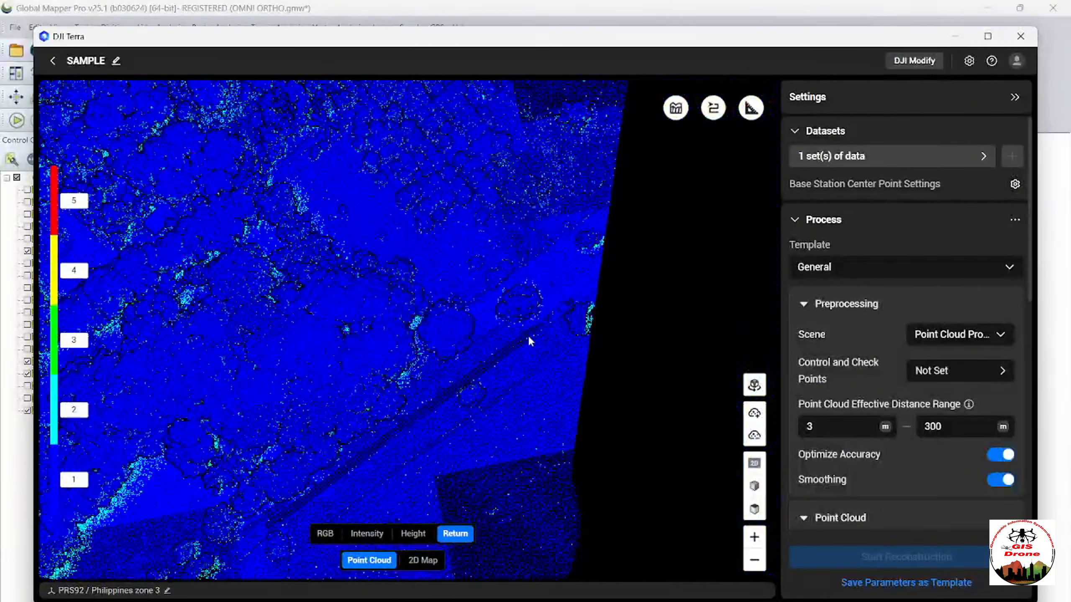
pyautogui.scroll(-8, 529, 337)
pyautogui.scroll(5, 529, 338)
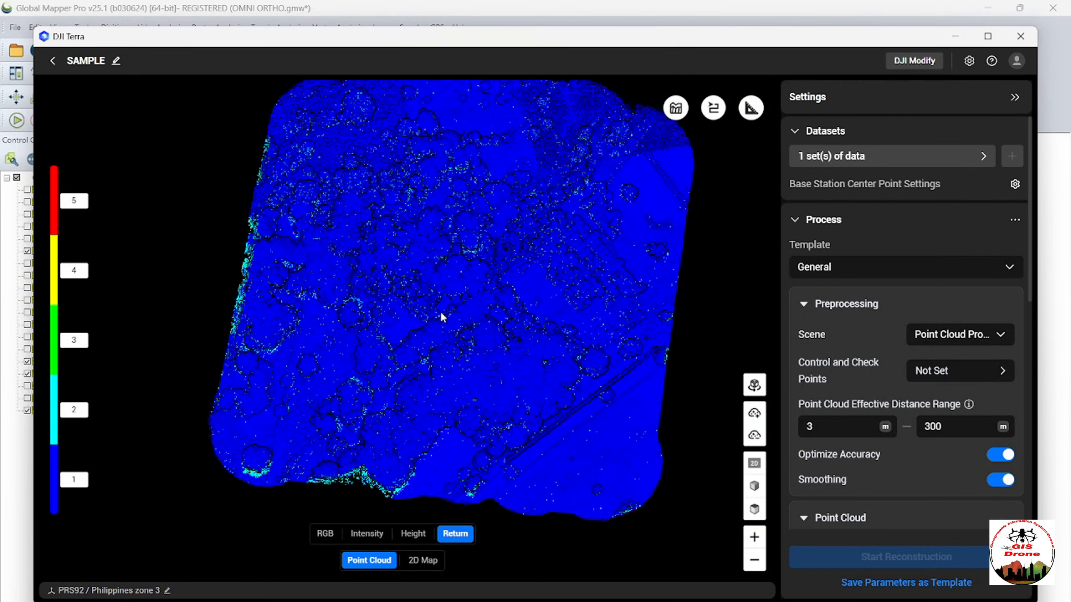
# - Switch the point cloud back to RGB colours and examine the generated 2D map up close
pyautogui.click(325, 534)
pyautogui.click(422, 560)
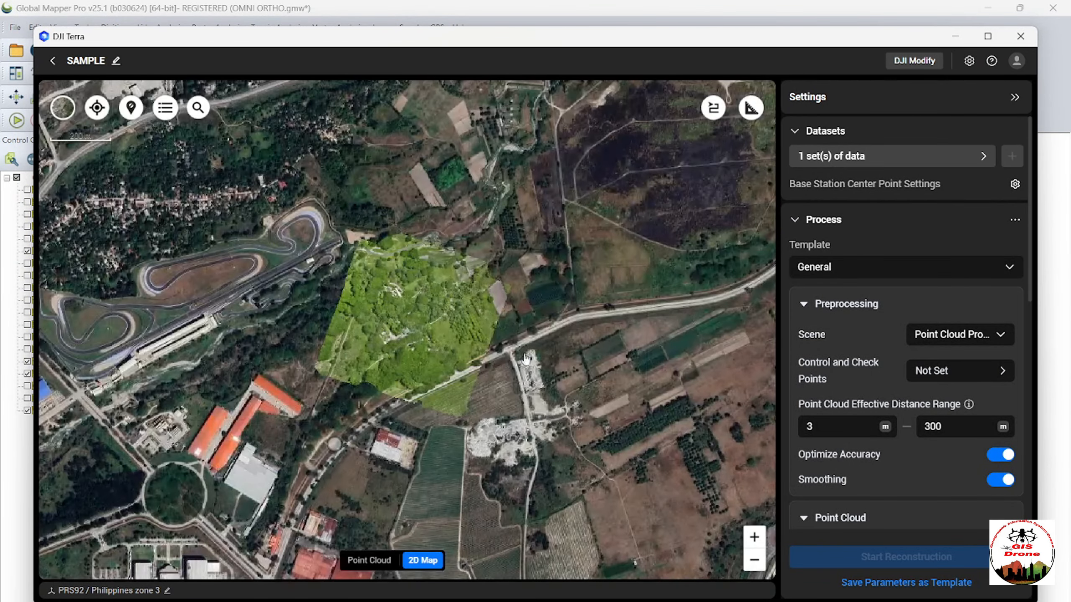
pyautogui.scroll(6, 431, 303)
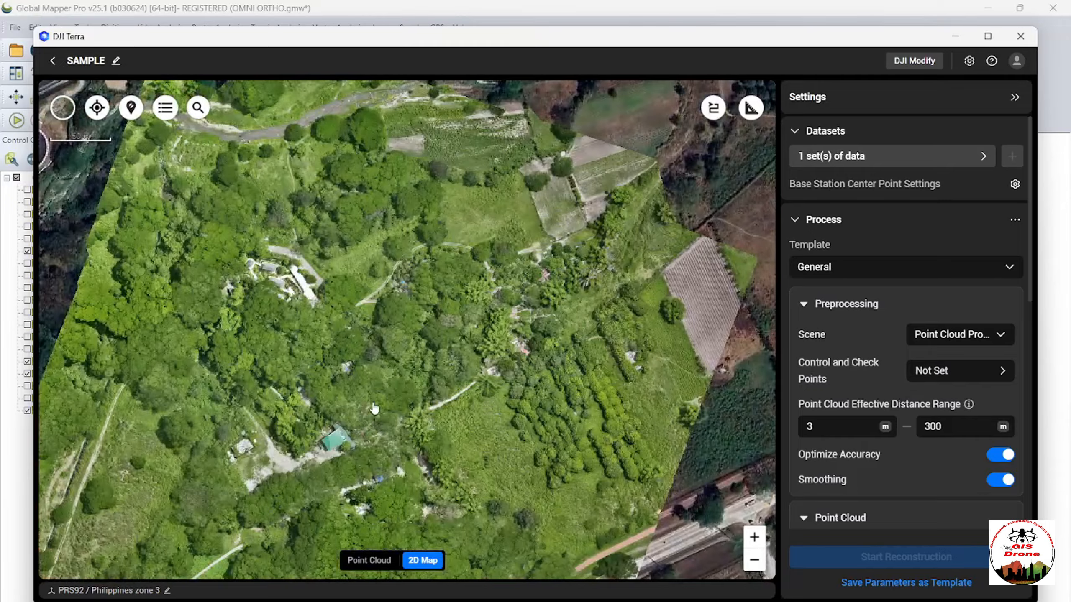
# - Examine other parts of the 2D map and the RGB point cloud as a whole
pyautogui.moveTo(374, 405); pyautogui.dragTo(525, 238)
pyautogui.moveTo(521, 457); pyautogui.dragTo(541, 387)
pyautogui.scroll(-5, 580, 279)
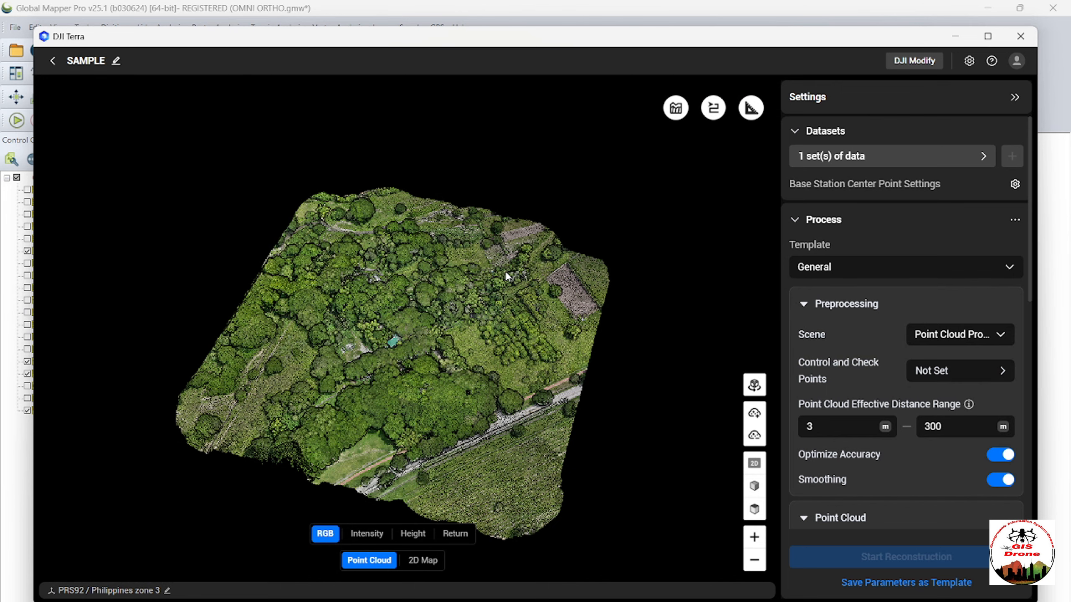
# - Return to the project list and select the SAMPLE project, dismissing the DJI Modify tip
pyautogui.click(53, 61)
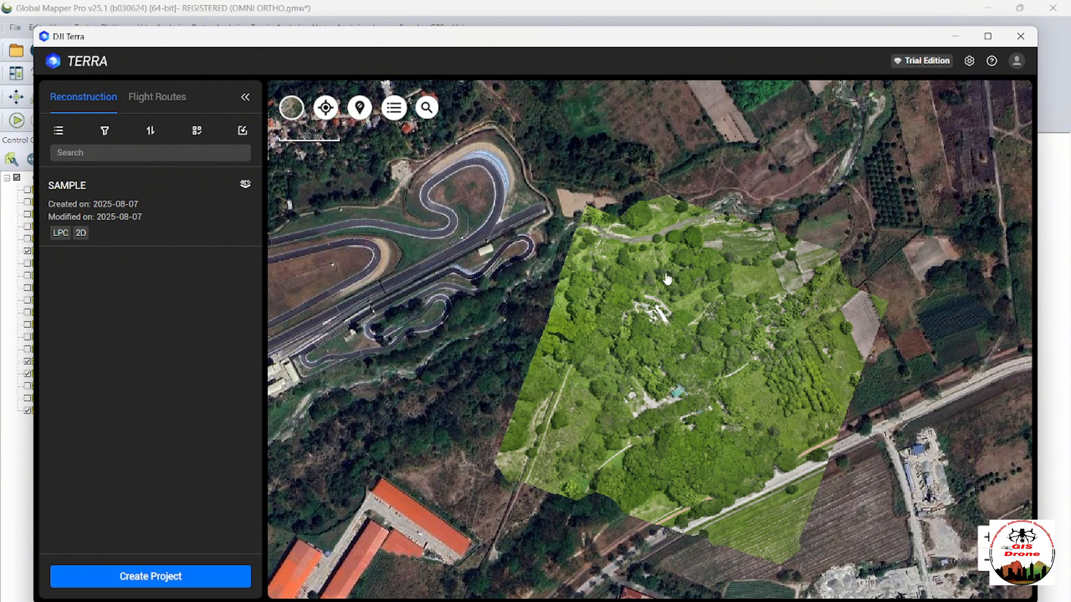
pyautogui.click(187, 215)
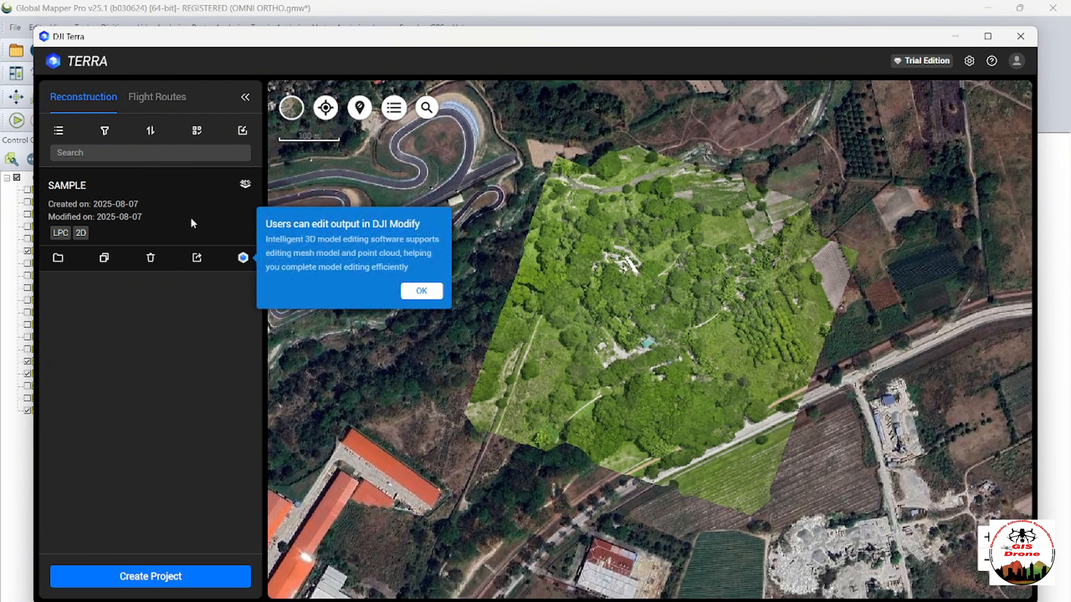
pyautogui.click(420, 294)
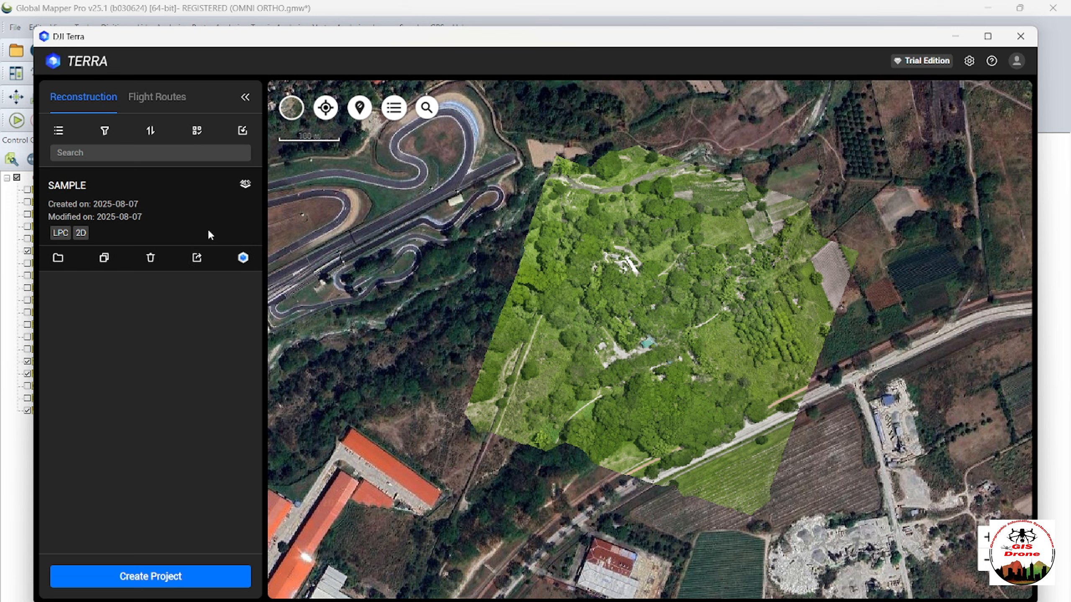
# - Open the SAMPLE project's storage folder, look at where it sits in its parent folder, and close the file window
pyautogui.click(197, 262)
pyautogui.click(58, 257)
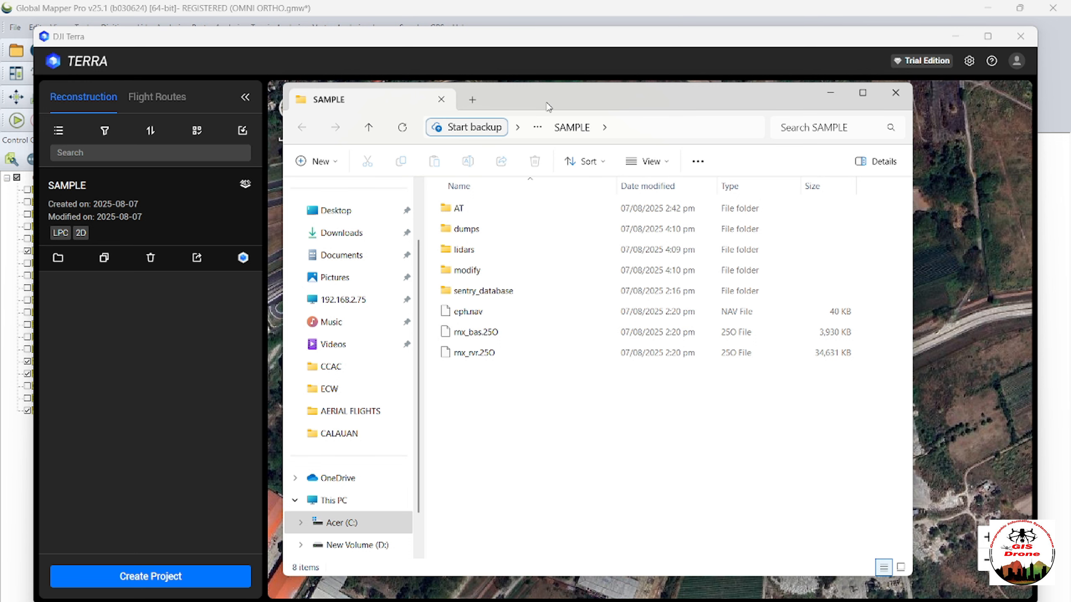
pyautogui.click(540, 128)
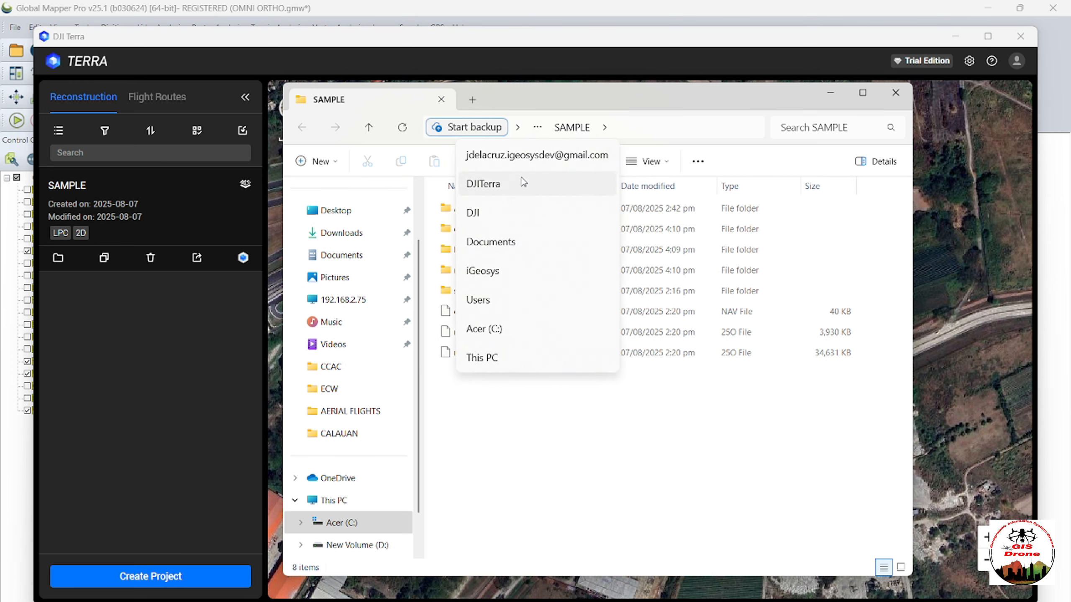
pyautogui.click(522, 162)
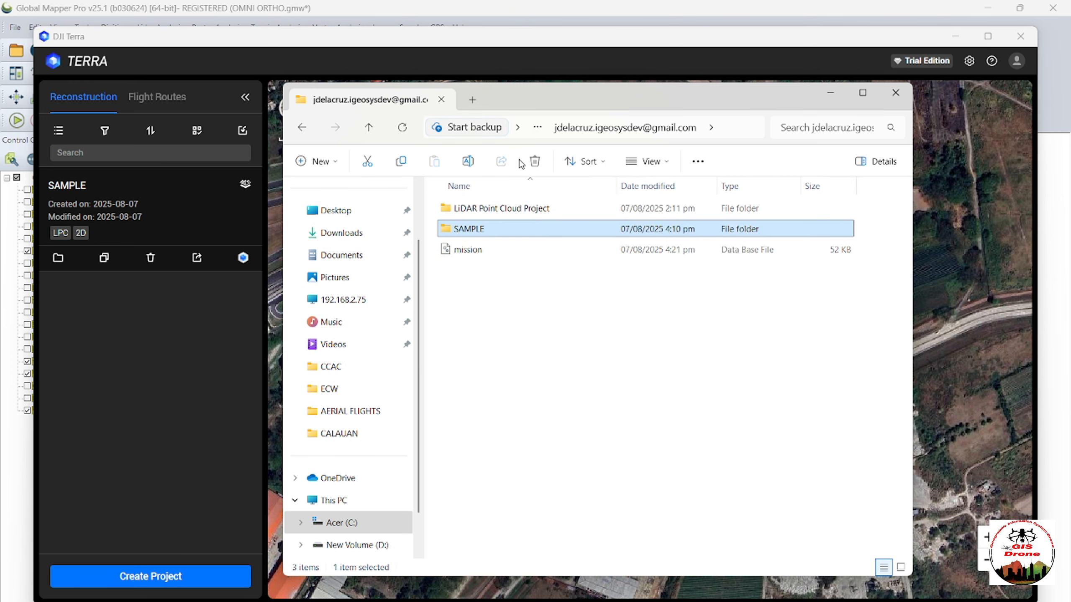
pyautogui.doubleClick(457, 236)
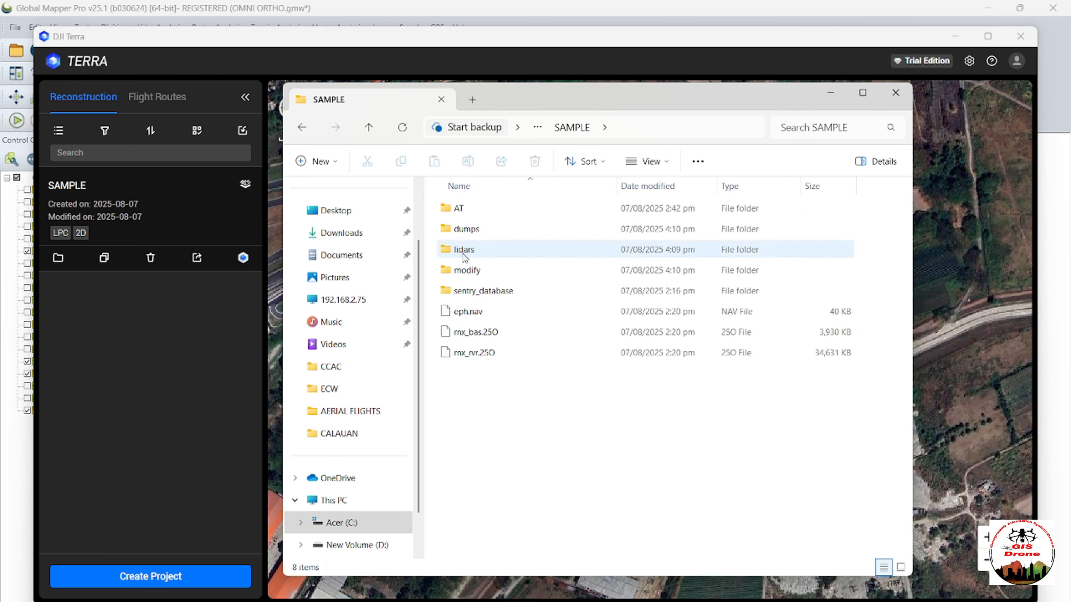
pyautogui.click(895, 92)
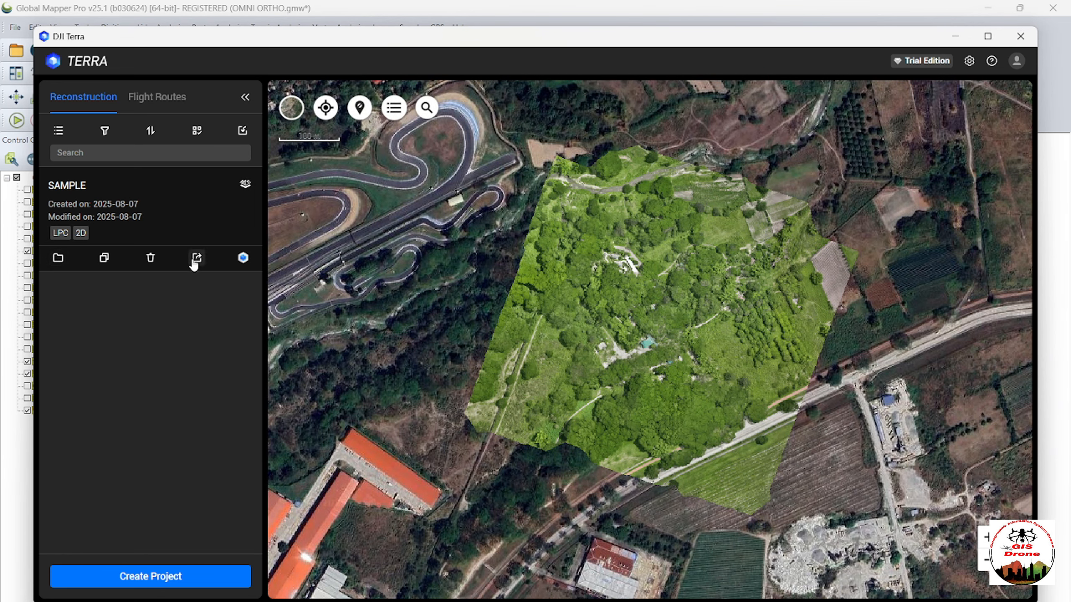
# - Reopen the SAMPLE project's folder and view the orthophoto files in lidars/terra_dom, returning to the lidars folder
pyautogui.click(58, 258)
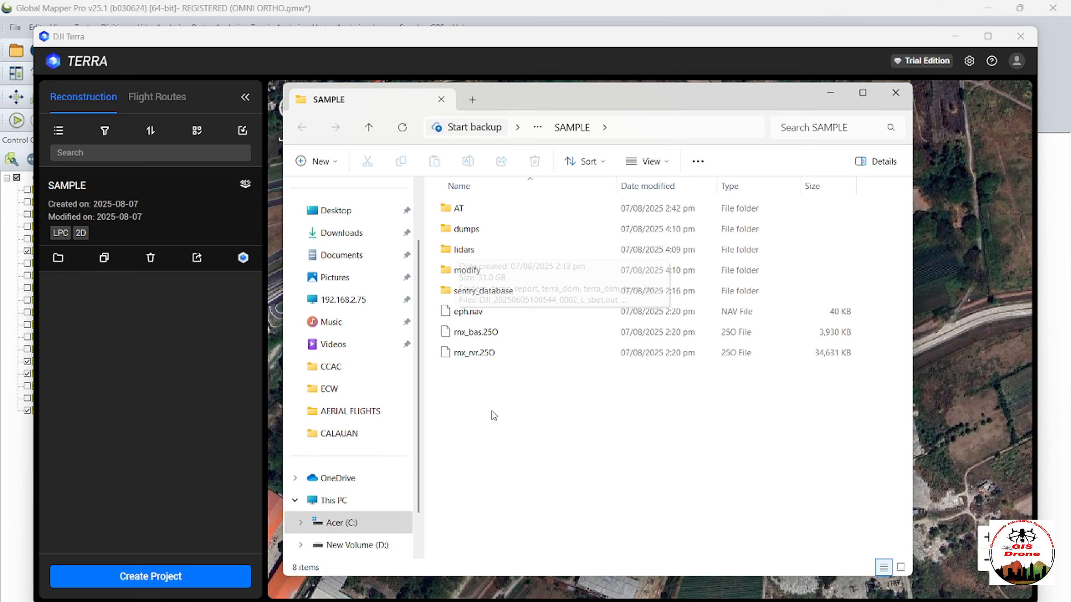
pyautogui.doubleClick(483, 250)
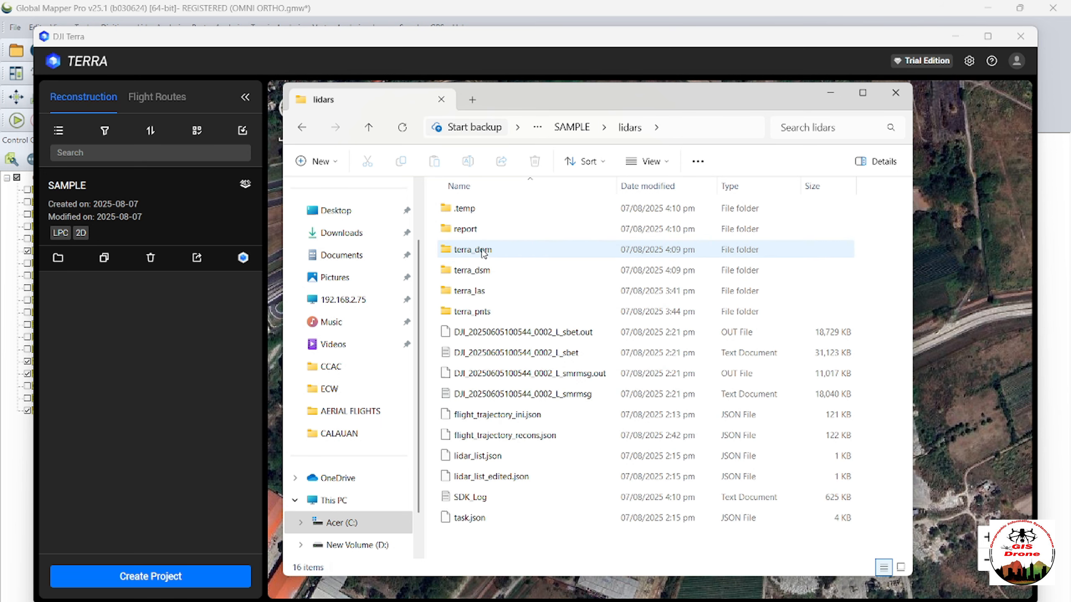
pyautogui.doubleClick(503, 250)
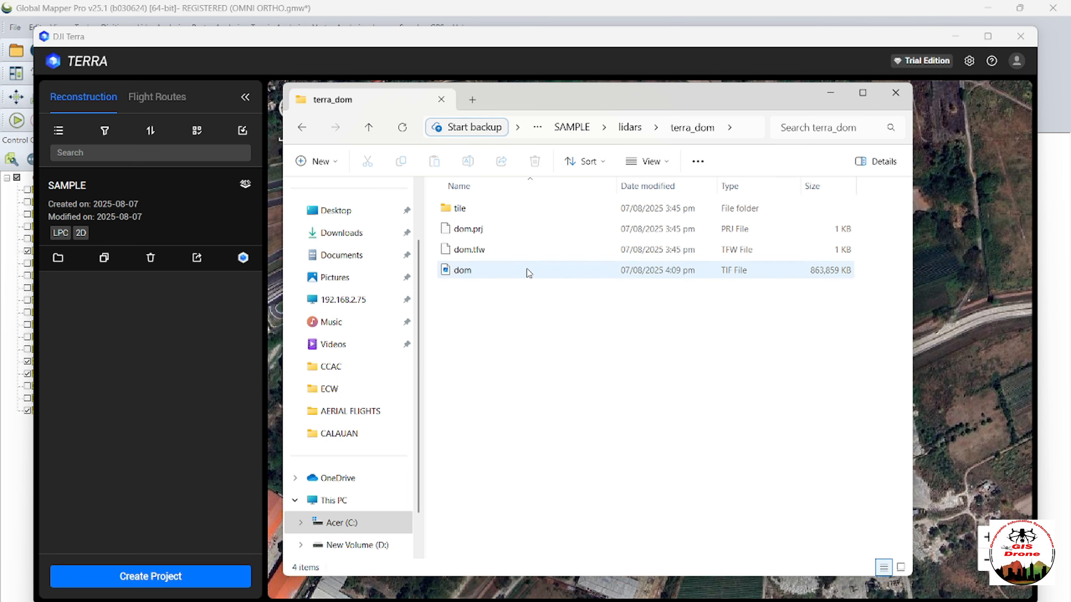
pyautogui.moveTo(518, 340); pyautogui.dragTo(490, 287)
pyautogui.hotkey('alt', 'Up')
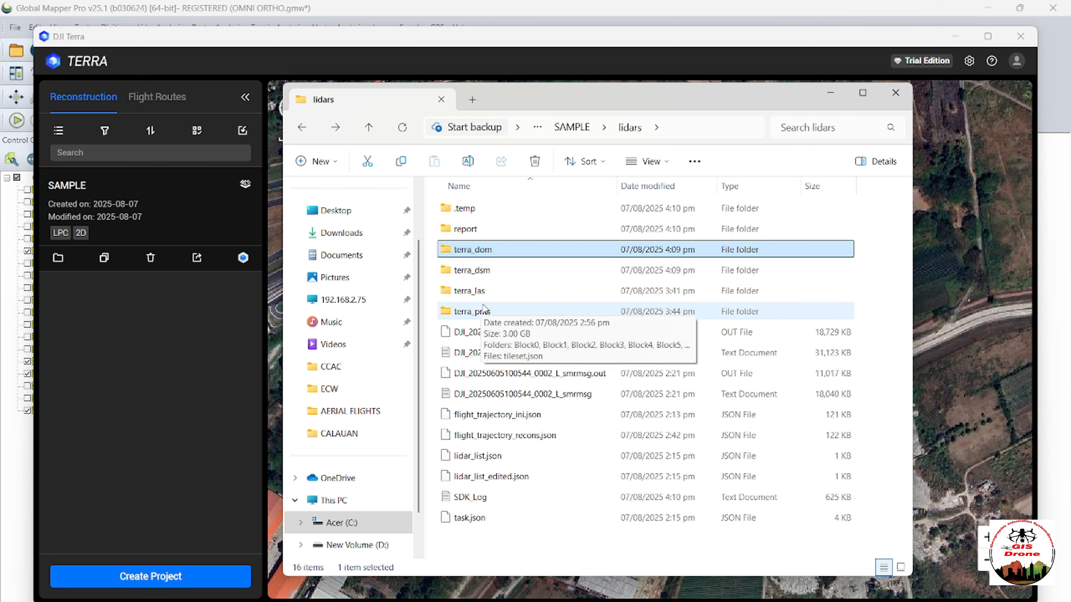
# - View the point cloud files in terra_las, including cloud_merged, and return to the lidars folder with terra_dom selected
pyautogui.doubleClick(545, 291)
pyautogui.moveTo(479, 444); pyautogui.dragTo(481, 328)
pyautogui.click(498, 209)
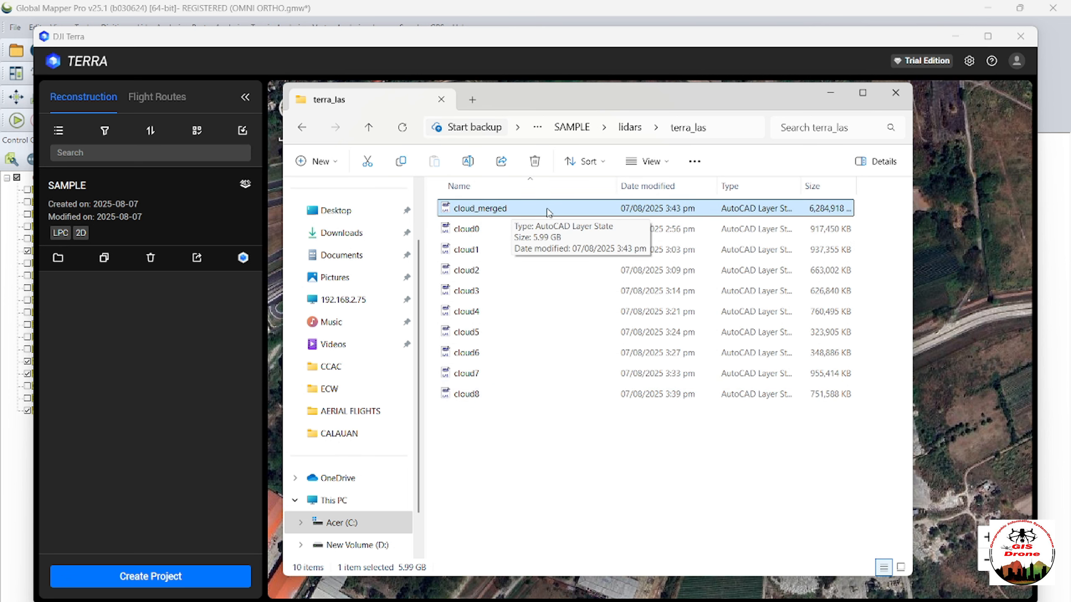
pyautogui.click(300, 128)
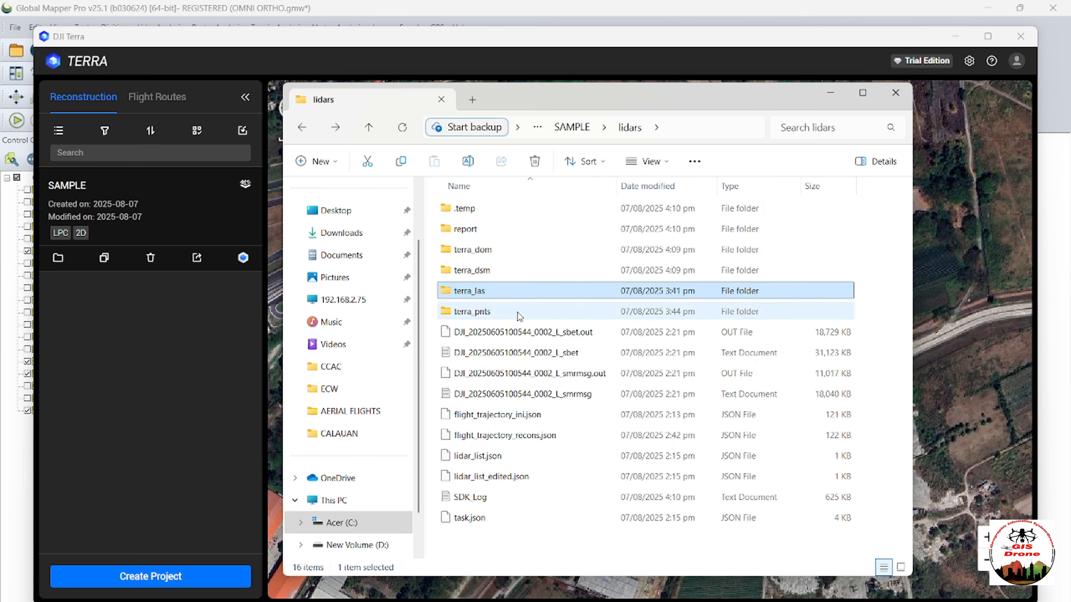
pyautogui.rightClick(487, 294)
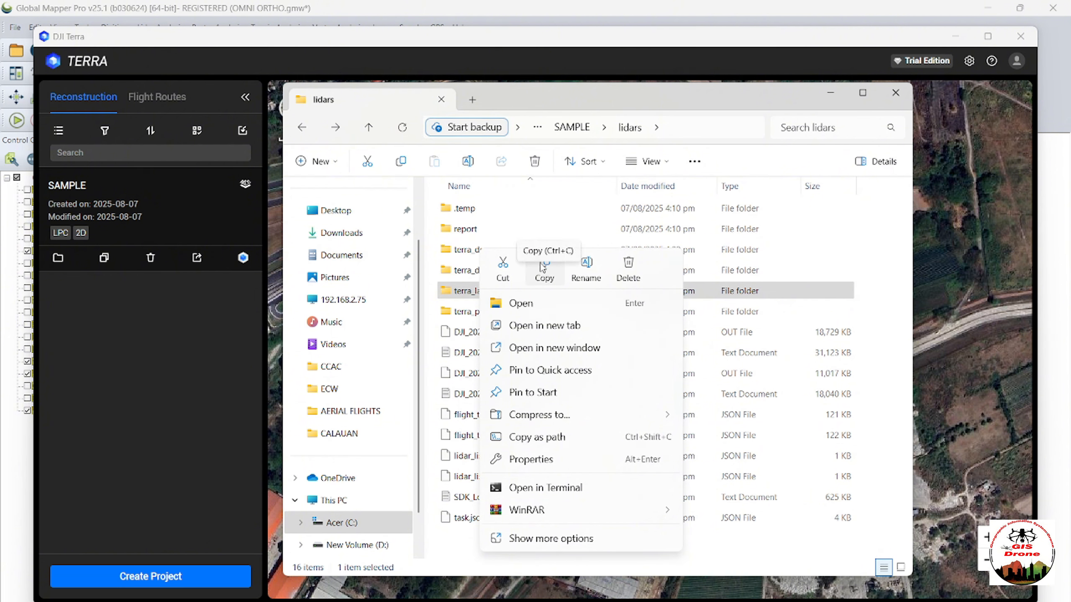
pyautogui.click(467, 253)
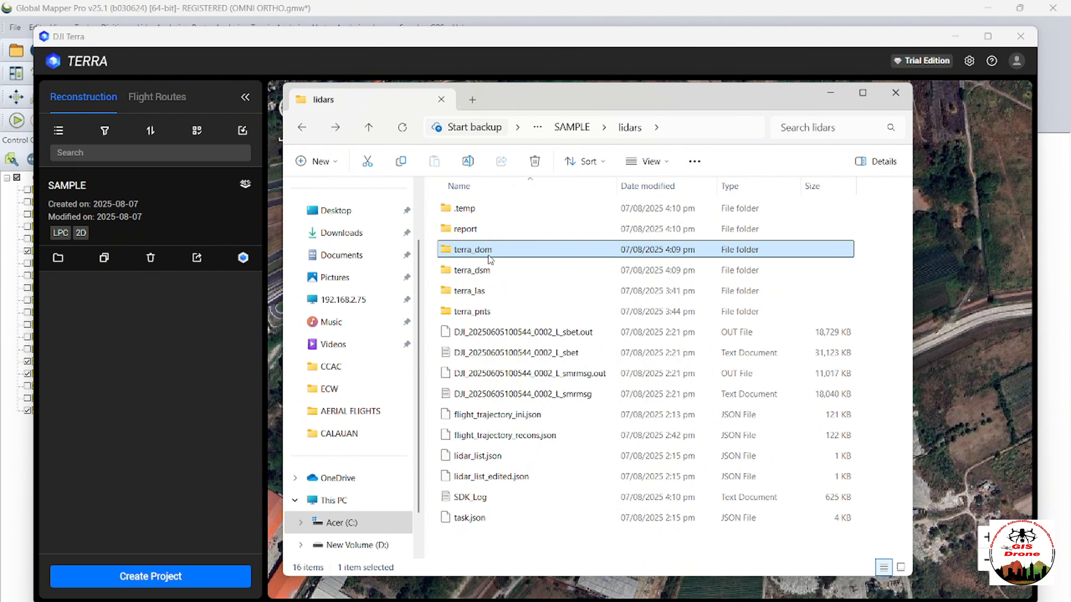